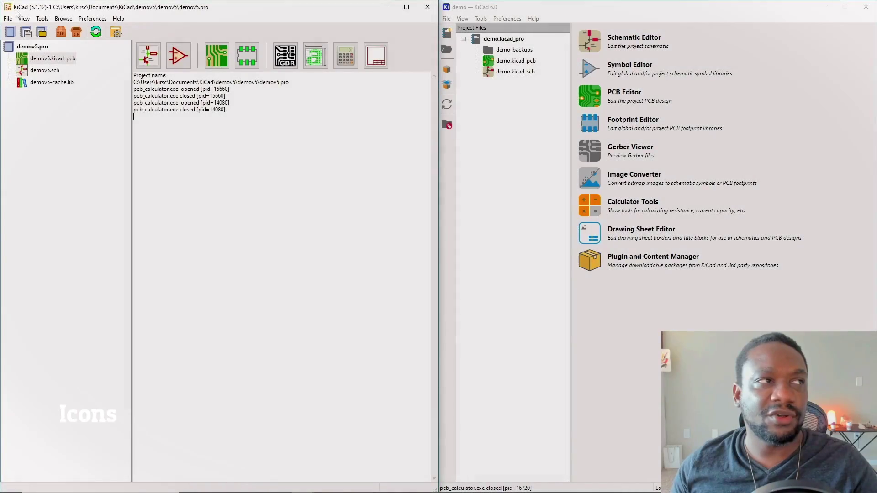
Compare the icons of the project and tool commands between the KiCad 5.1.12 and KiCad 6.0 project managers.
click(8, 18)
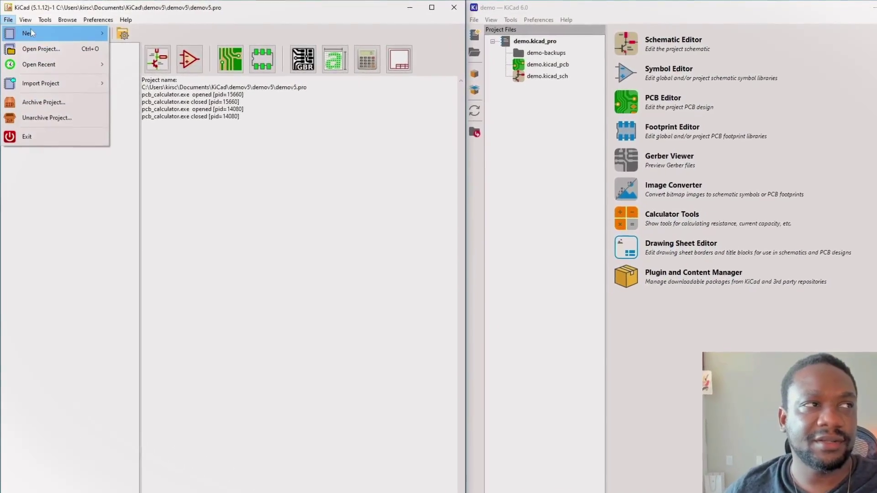
mouse_move(41, 20)
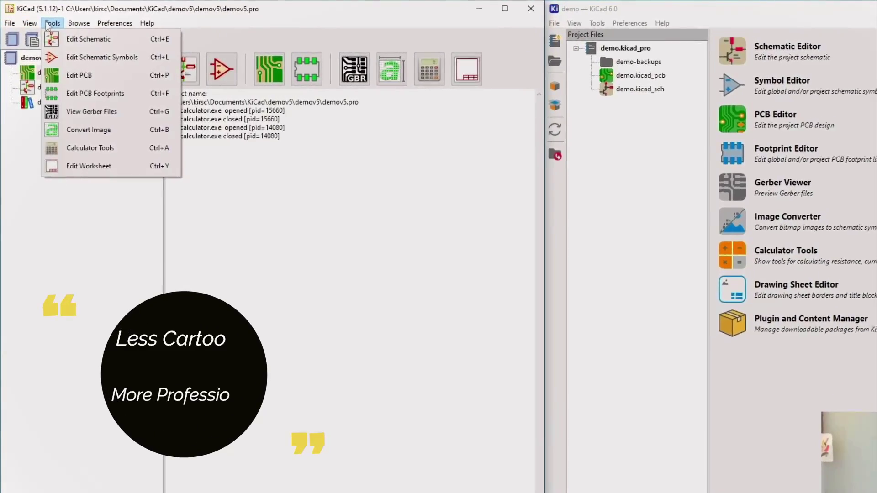
key(Escape)
click(554, 23)
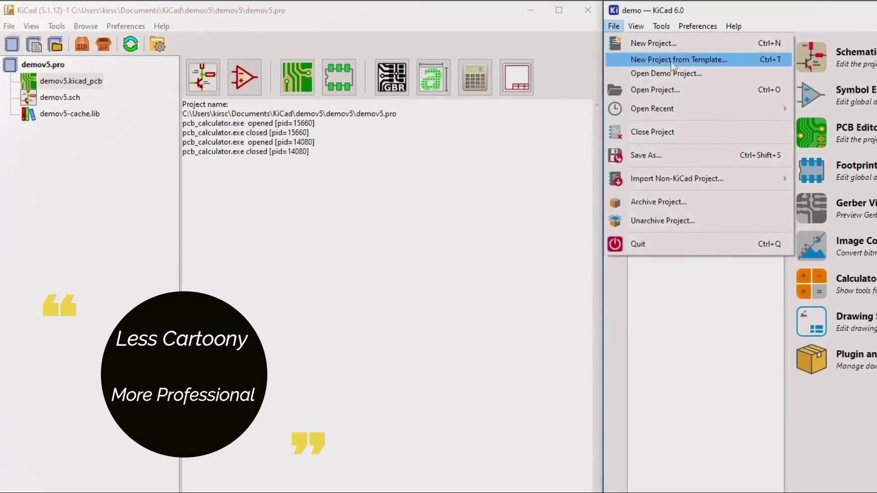
mouse_move(574, 23)
mouse_move(630, 26)
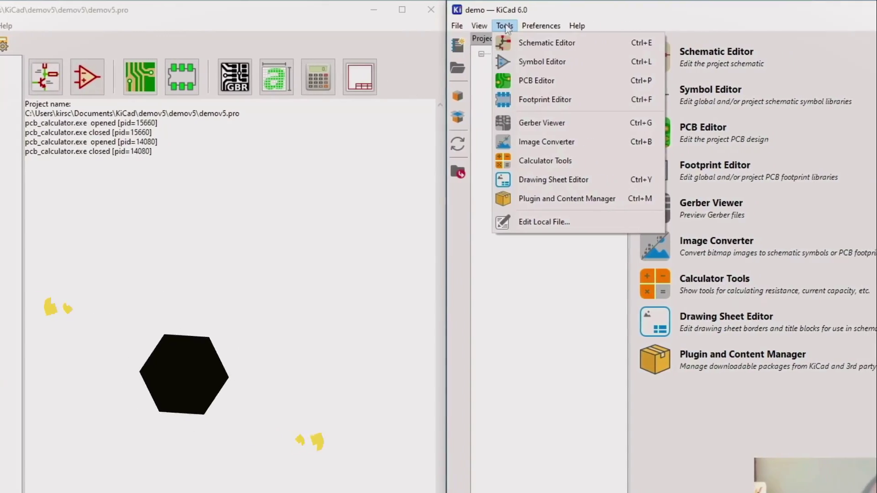
click(505, 26)
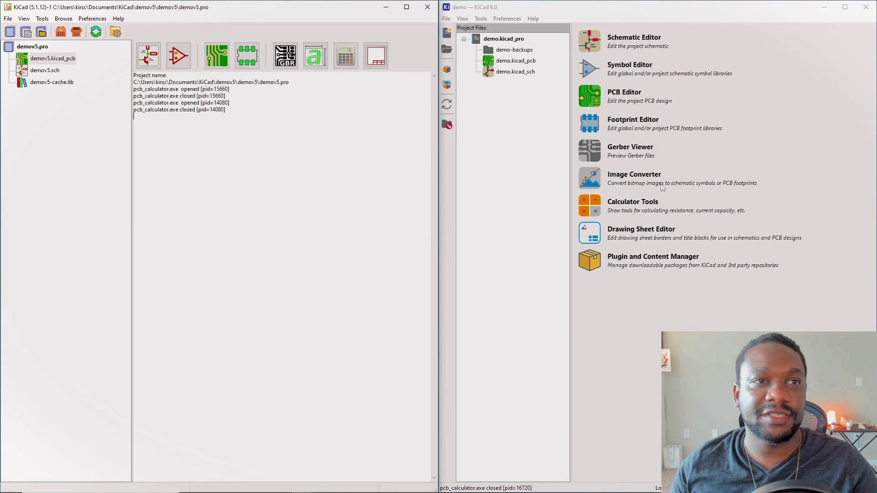
Open the PCB calculator and compare the version 6 Via Size parameters with the calculators offered in version 5.
click(346, 56)
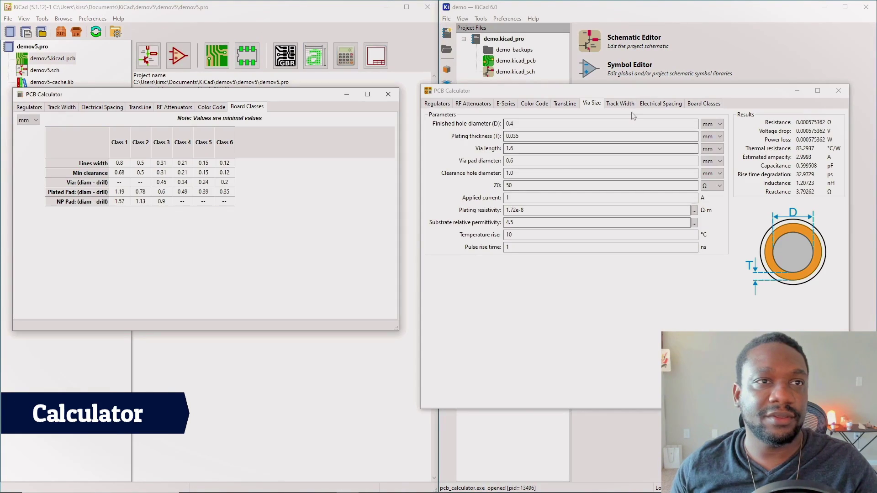
click(597, 109)
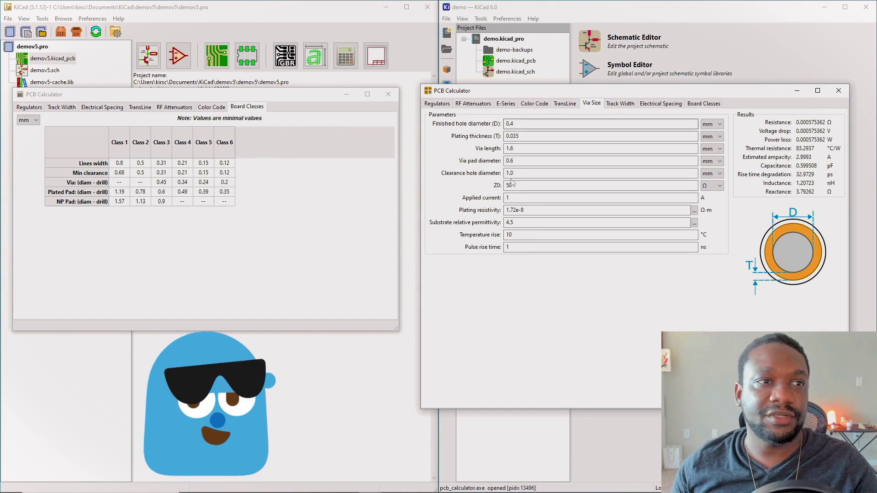
click(510, 198)
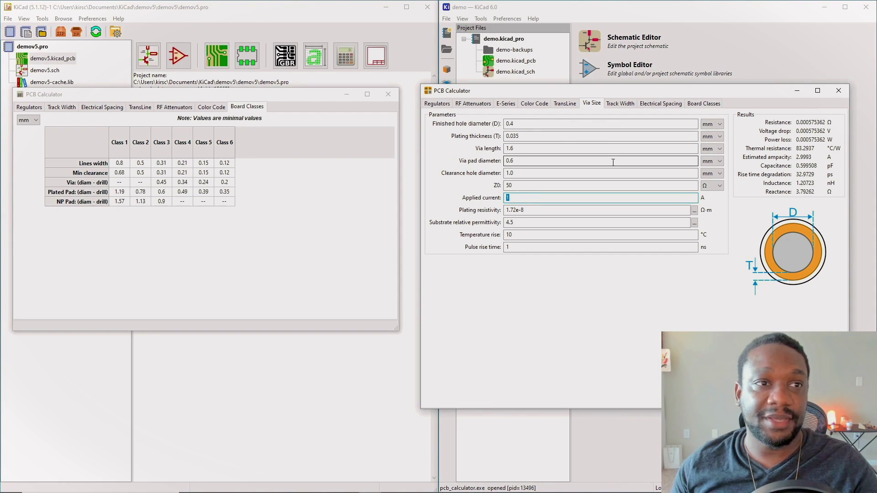
click(240, 142)
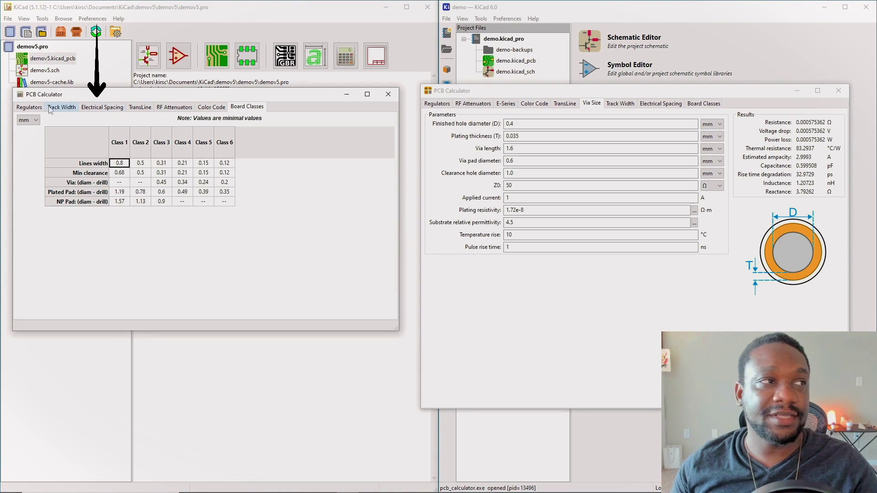
click(29, 108)
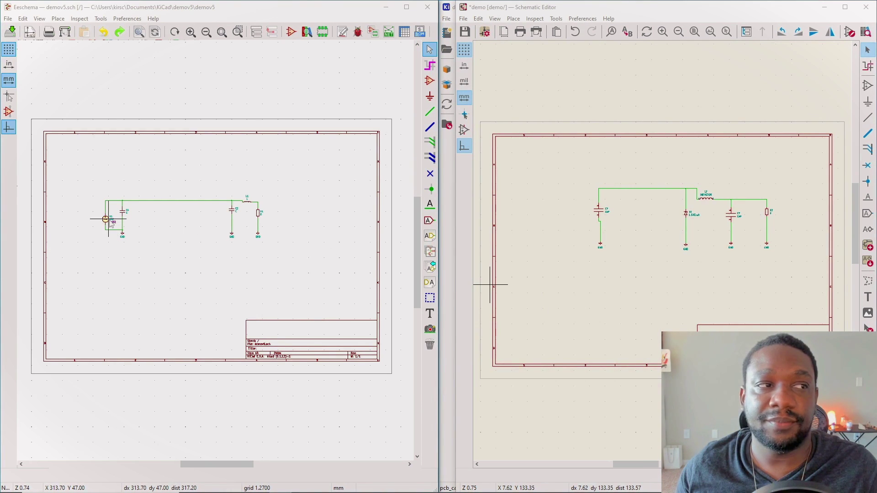
Compare zooming and panning in the two schematic editors and check the context options for empty canvas in version 5.
scroll(95, 217, up, 1)
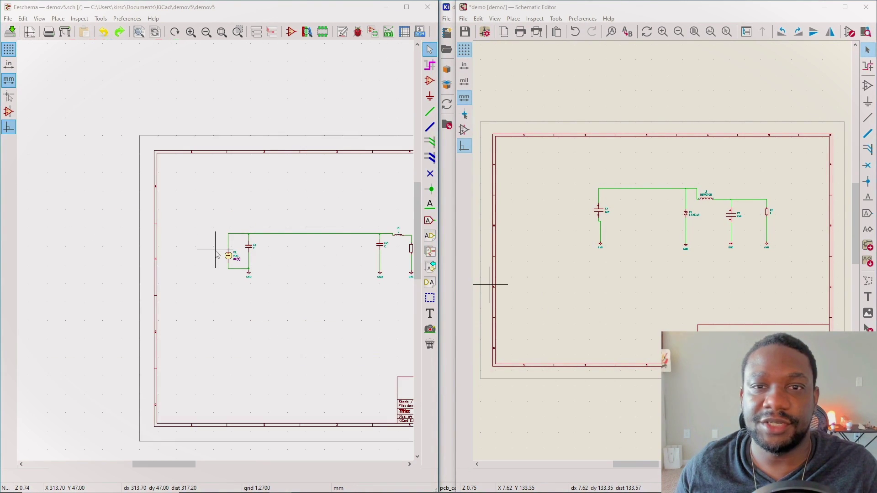
scroll(287, 261, up, 1)
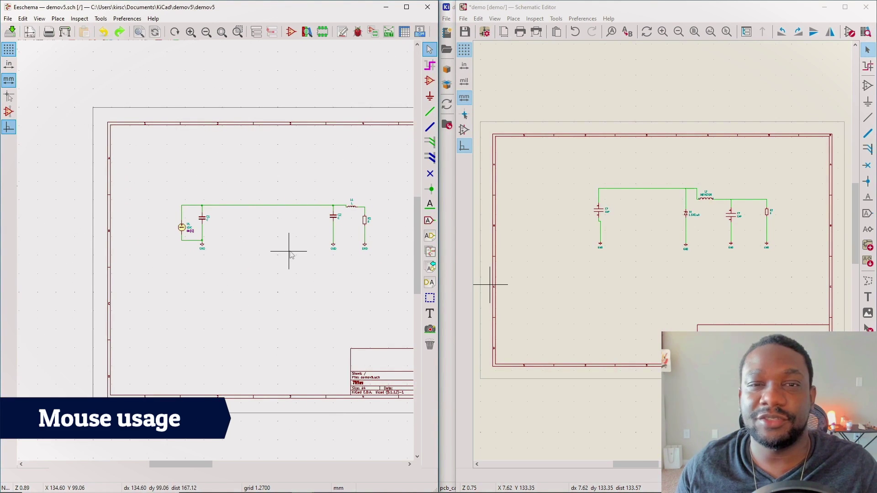
middle_drag(323, 239, 242, 233)
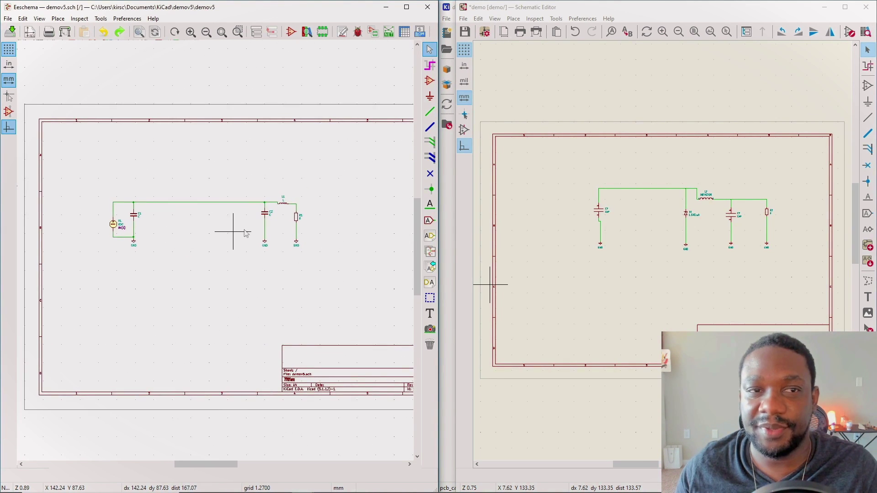
middle_drag(620, 245, 639, 268)
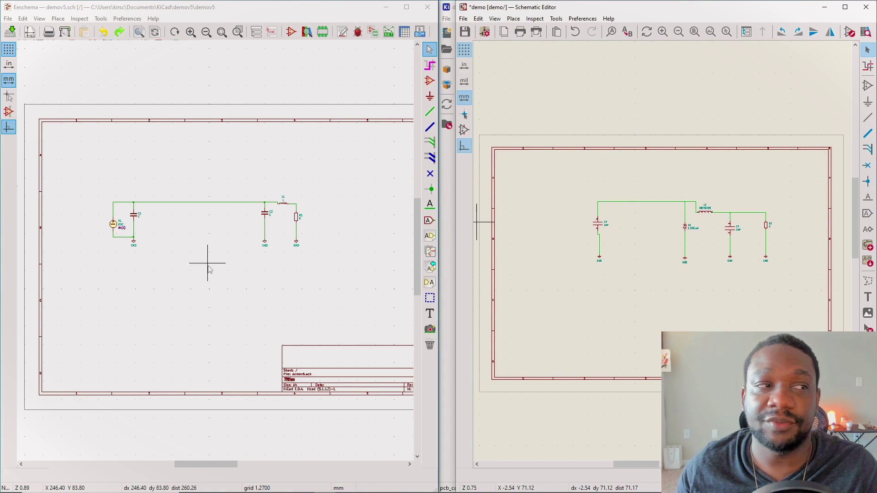
right_click(211, 248)
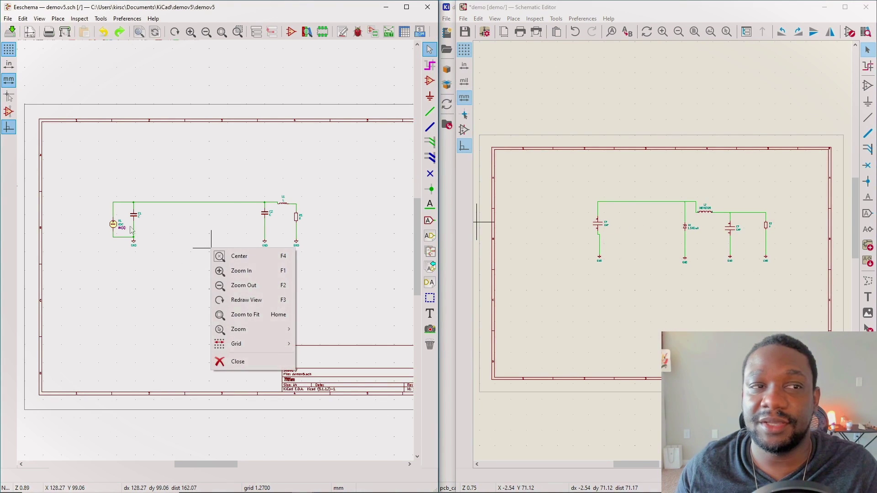
click(173, 258)
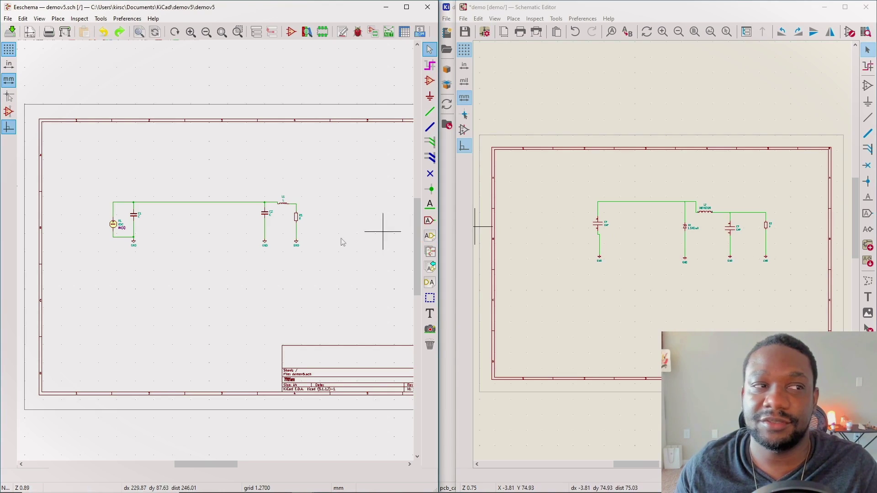
Try duplicating the voltage source V1 in the version 5 schematic.
scroll(180, 220, up, 5)
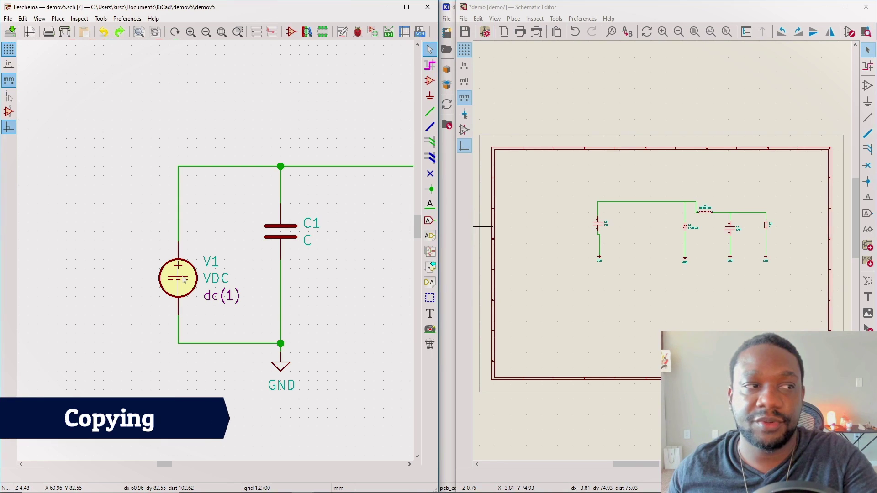
key(ctrl+d)
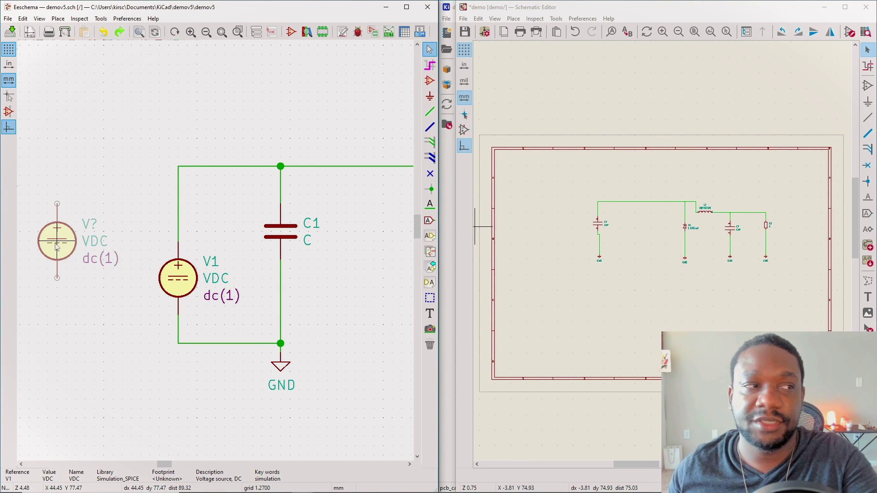
key(Escape)
Try copying and pasting the 1.5KExxA diode in the version 6 schematic.
click(619, 256)
scroll(666, 252, up, 3)
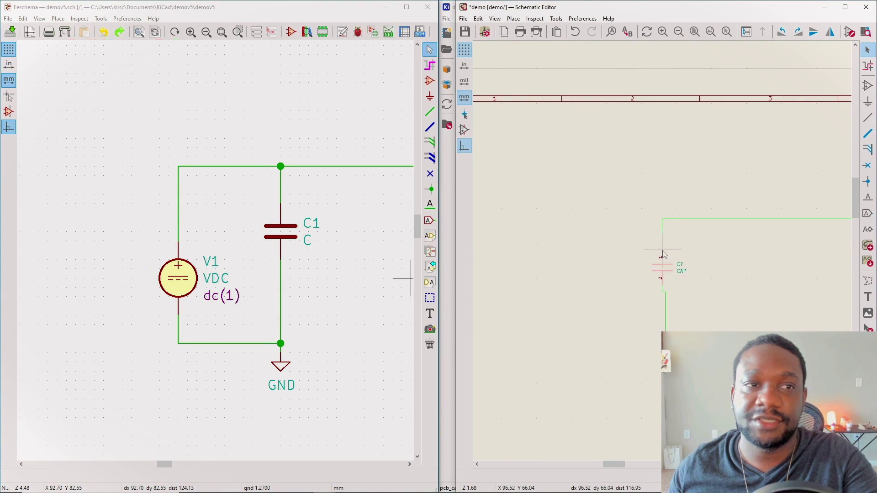
scroll(664, 255, down, 2)
click(738, 252)
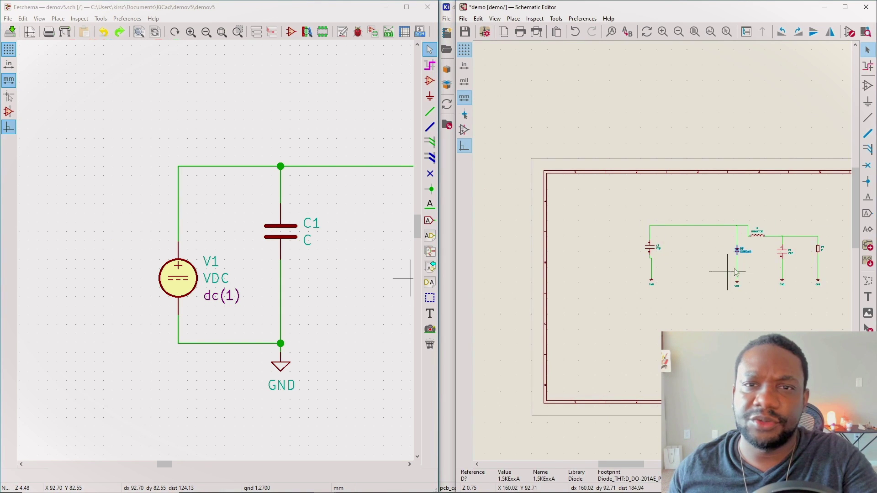
scroll(735, 272, up, 5)
key(ctrl+c)
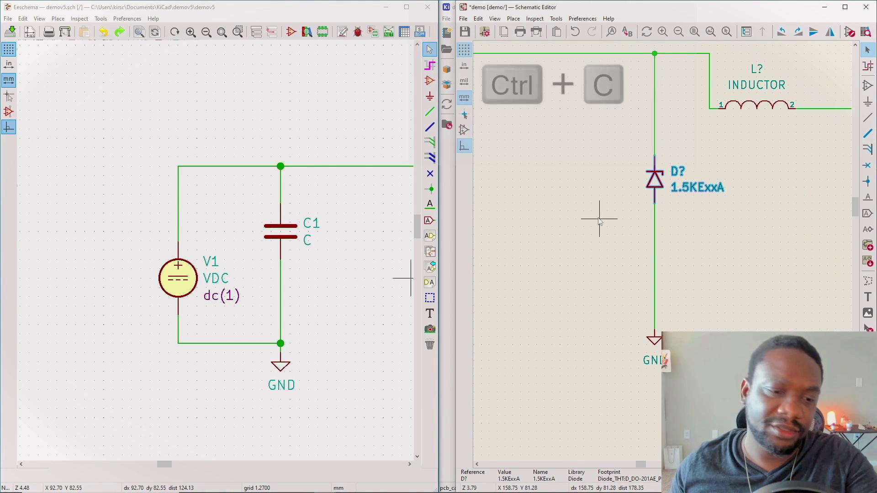
key(ctrl+v)
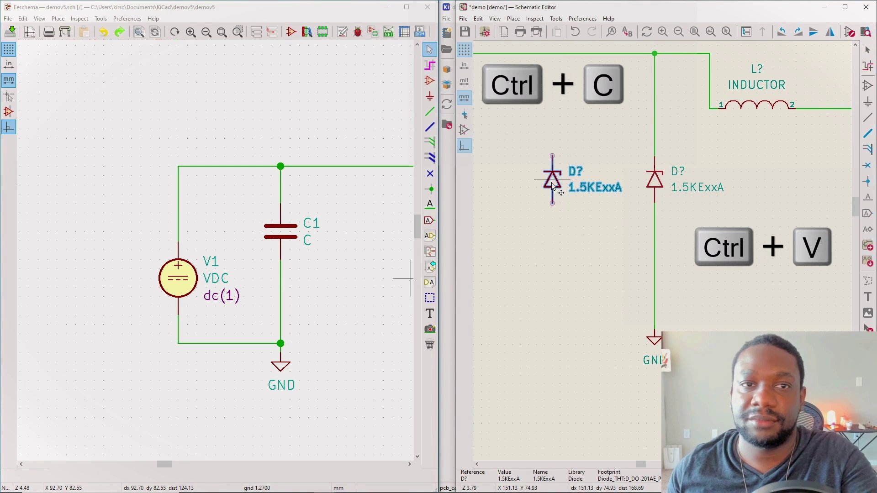
key(Escape)
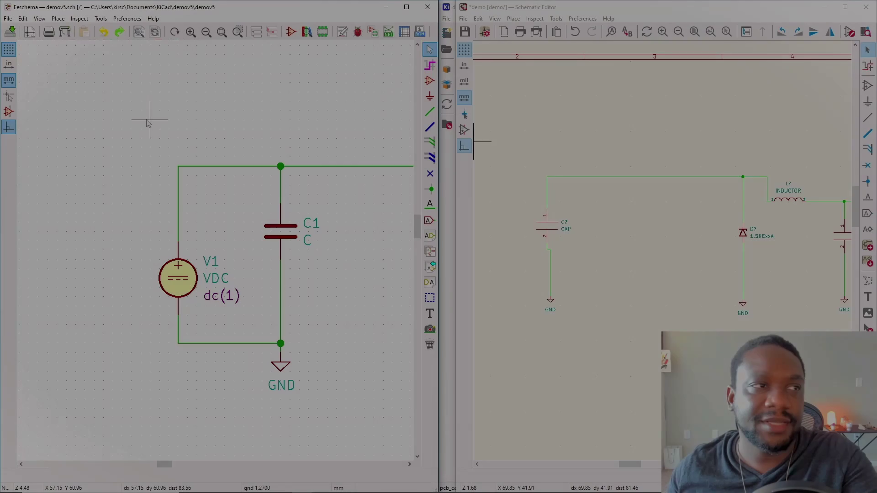
Examine the version 5 context options for empty canvas and for the voltage source V1, including its property-editing commands.
scroll(215, 250, down, 5)
right_click(272, 196)
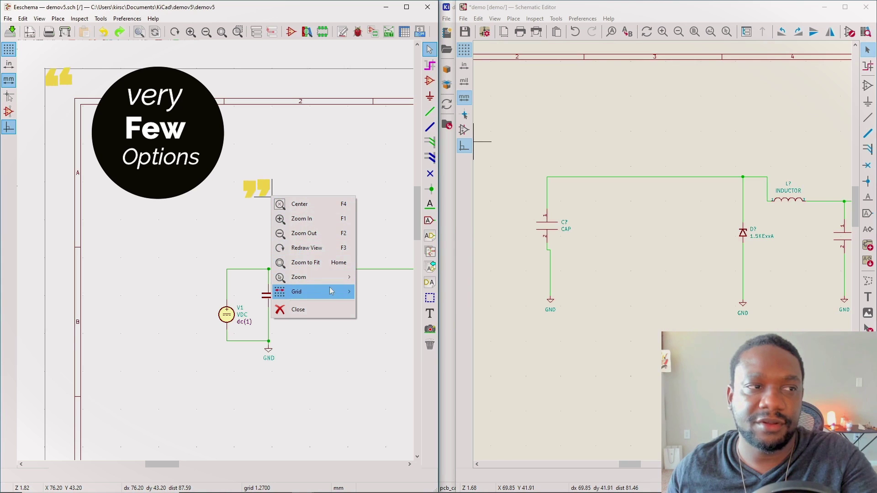
right_click(223, 311)
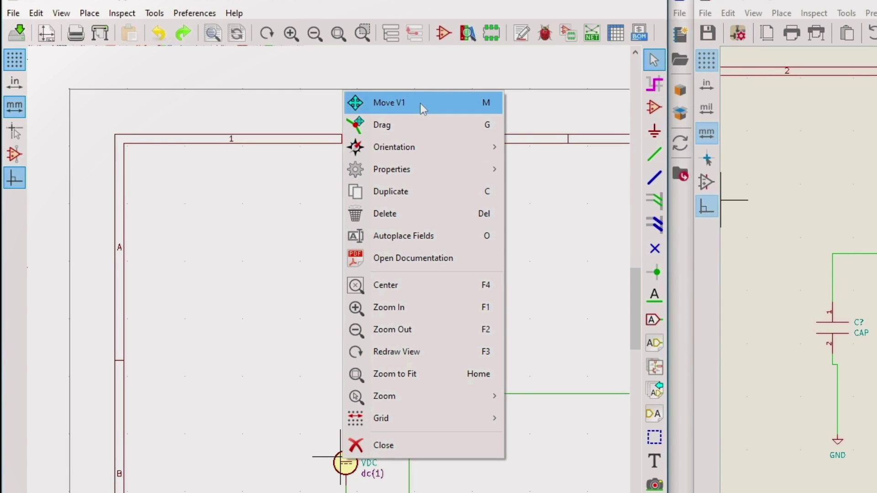
mouse_move(427, 173)
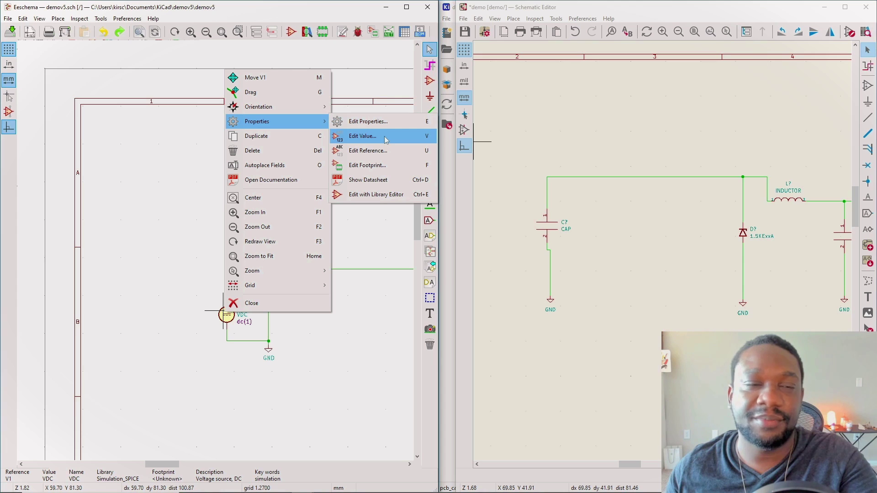
click(204, 216)
View V1's symbol properties in version 5, and check the context options of the input capacitor in version 6.
double_click(224, 323)
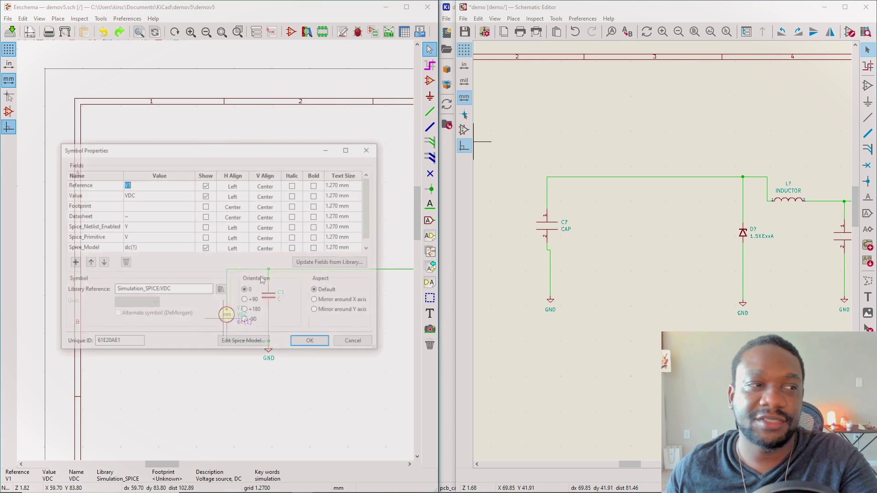
click(304, 338)
right_click(547, 232)
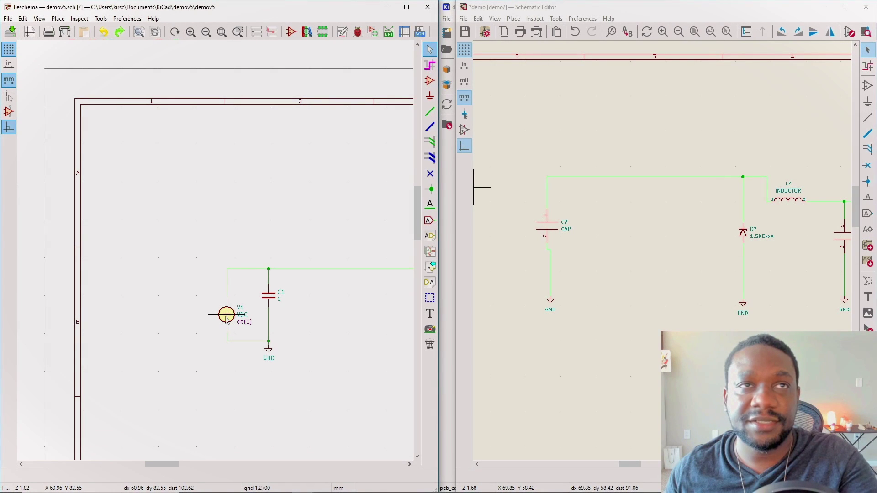
Select V1 and C1 in version 5 and the 1.5KExxA diode in version 6 to compare selection feedback.
click(227, 319)
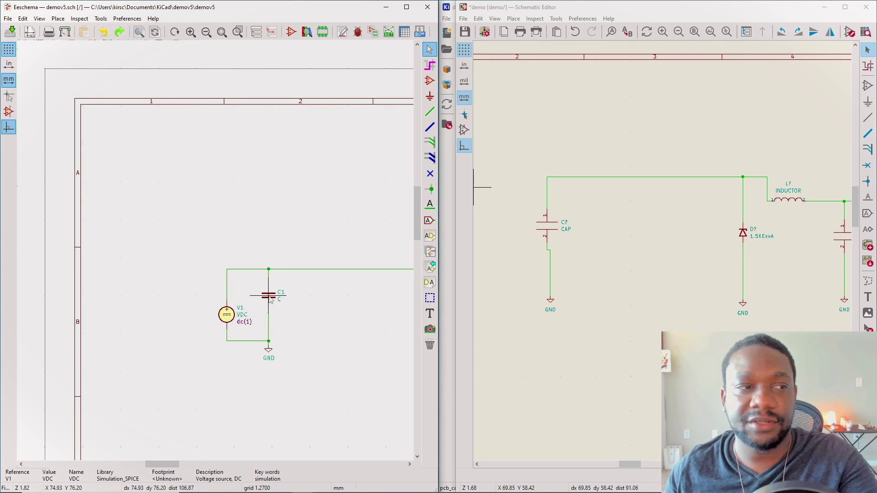
click(270, 299)
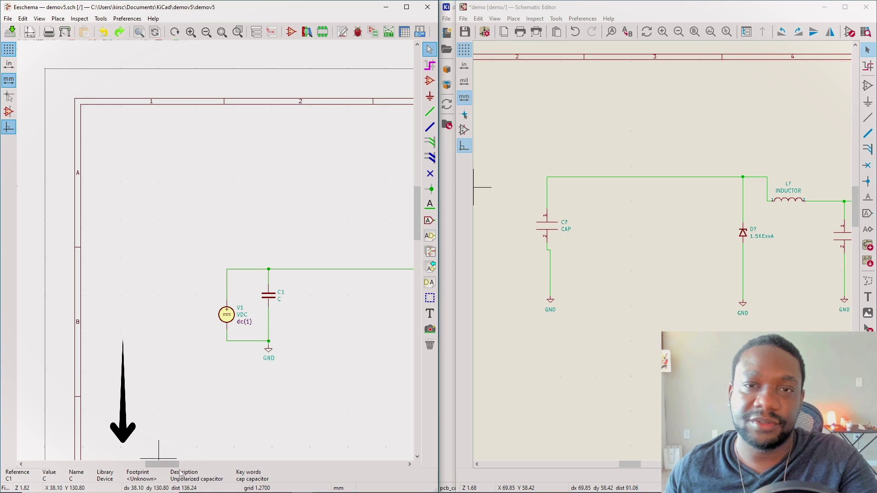
click(743, 234)
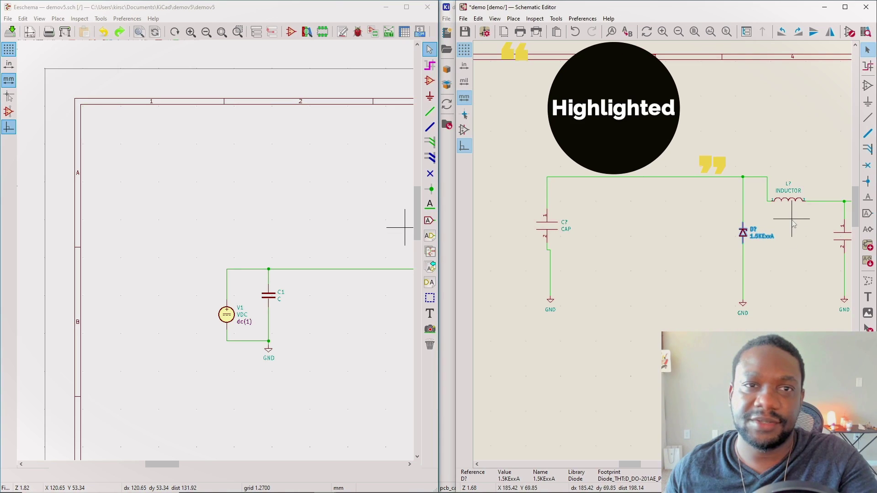
Draw a bus with a right-angle bend above the inductor and resistor in the version 6 schematic.
middle_drag(794, 224, 626, 206)
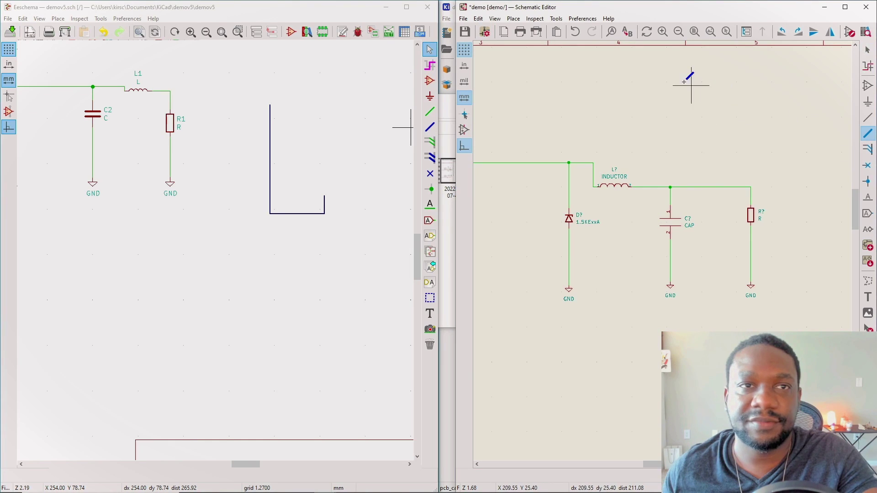
click(684, 82)
right_click(748, 135)
click(776, 159)
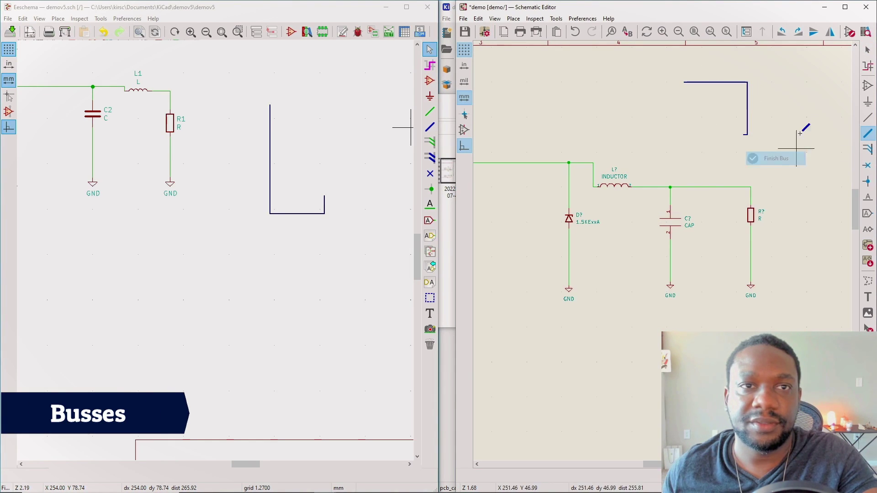
Examine the width, color and line style options of the version 6 bus, trying the Solid style, and leave without applying.
right_click(800, 132)
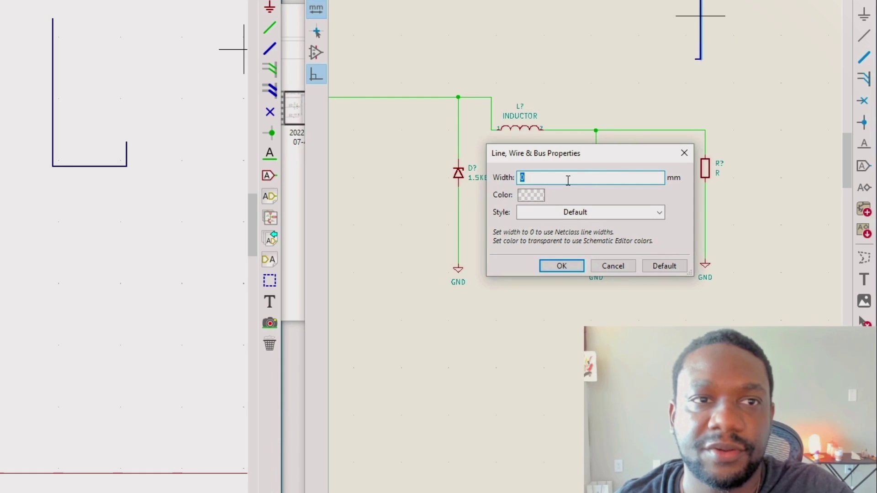
click(579, 217)
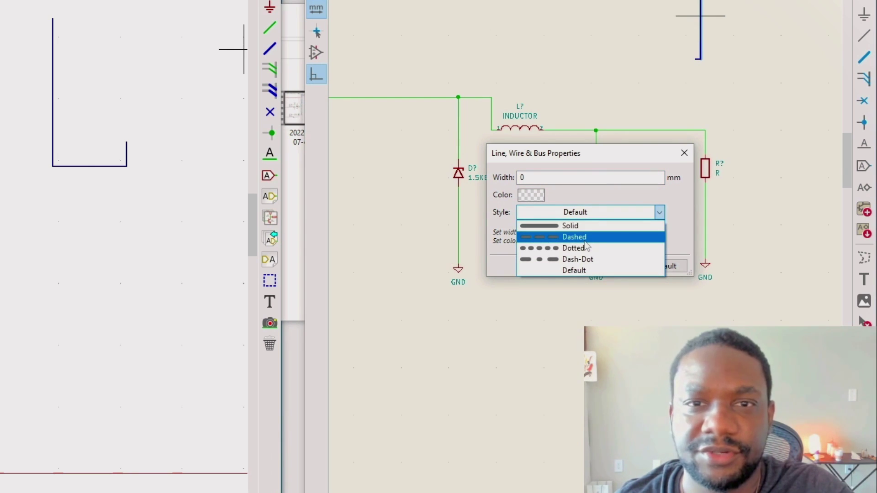
click(594, 226)
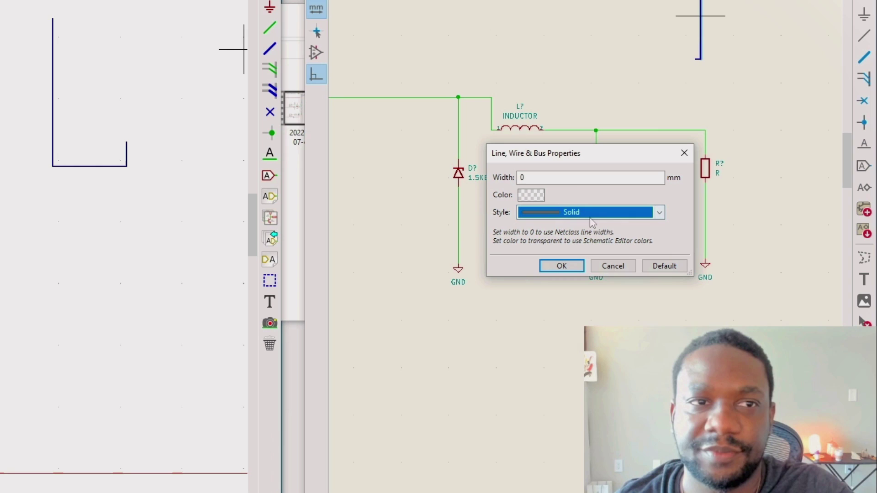
click(531, 195)
key(Escape)
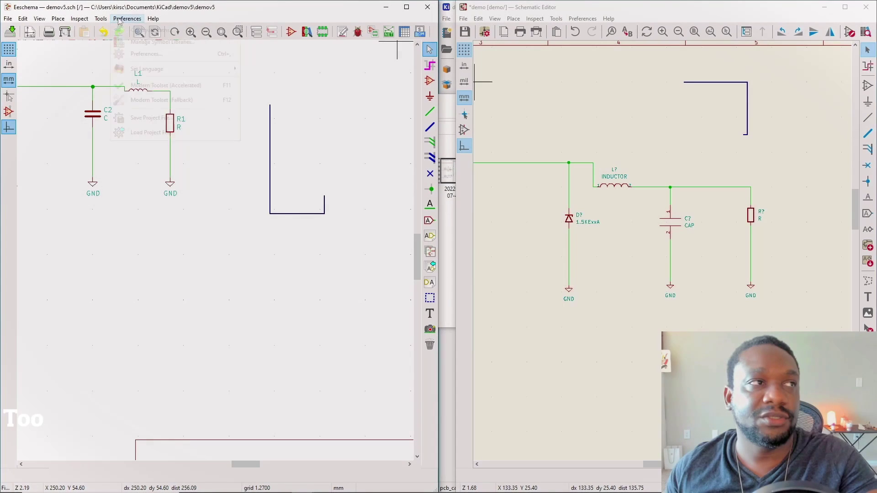
View the Hotkeys, Display Options, Colors and Field Name Templates pages of the version 5 preferences.
click(127, 18)
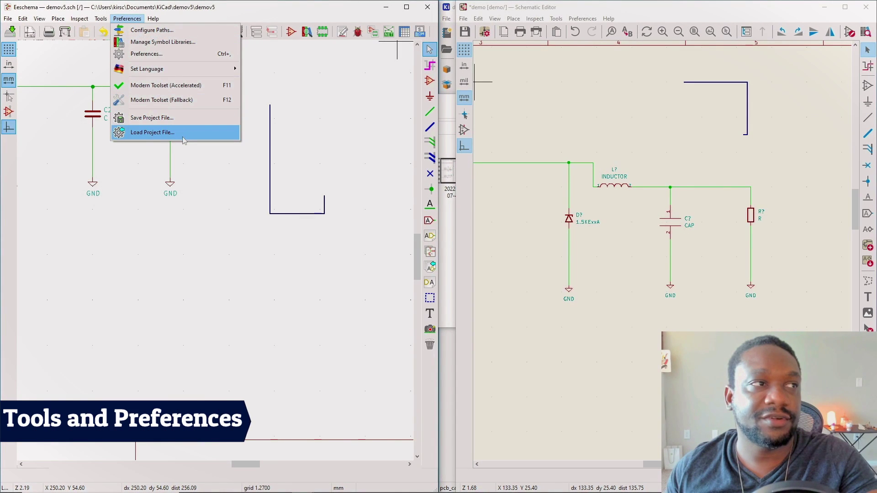
click(146, 54)
click(245, 141)
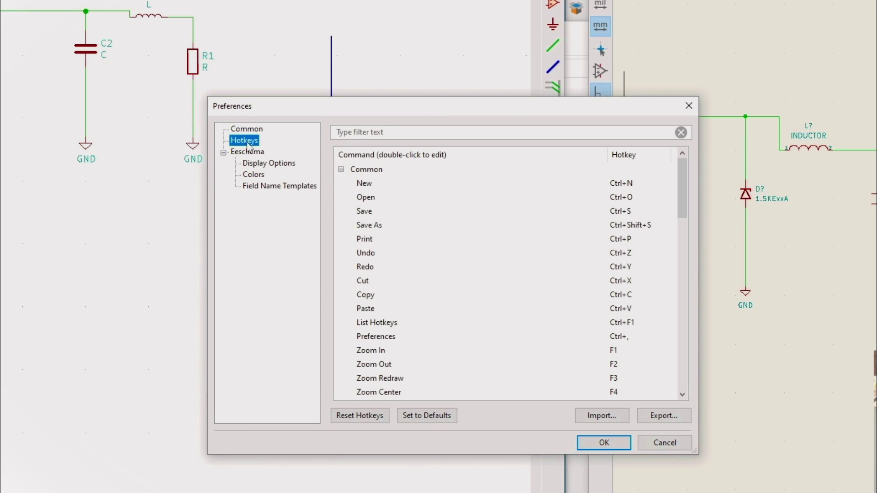
click(274, 165)
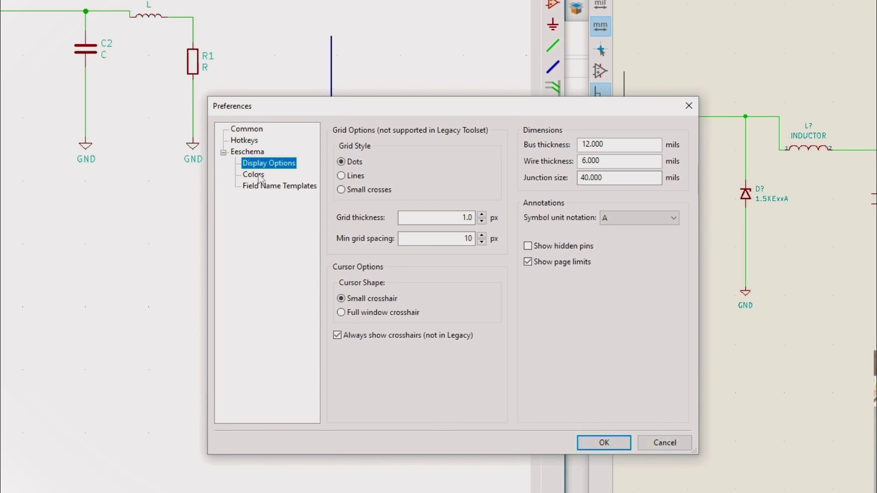
click(259, 176)
click(265, 186)
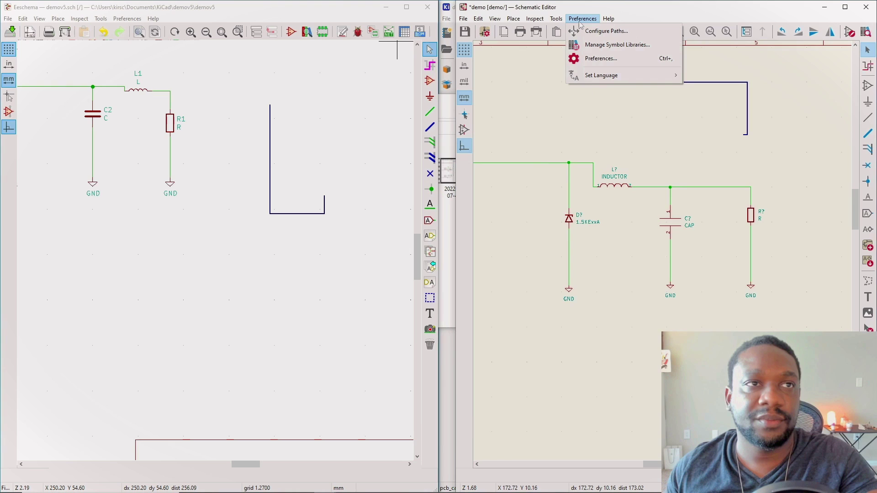
View the version 6 preferences, including the Common and Editing Options pages, placing the window beside the version 5 preferences.
click(594, 58)
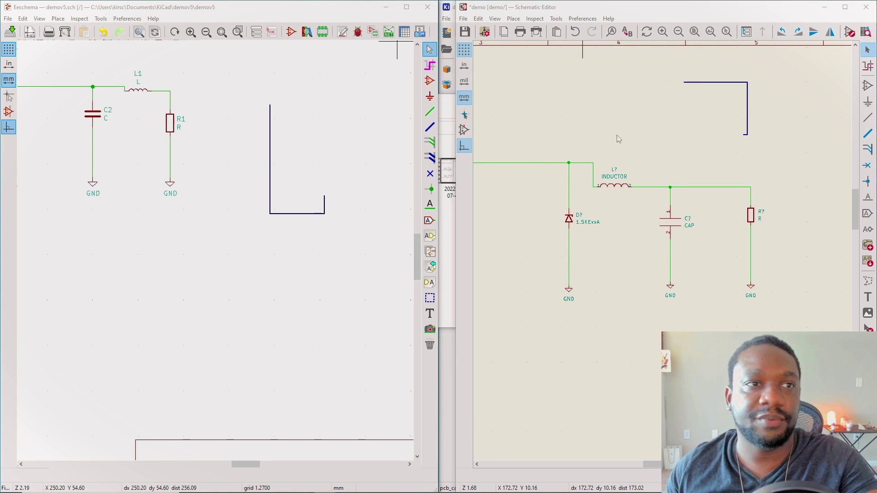
drag(599, 138, 532, 136)
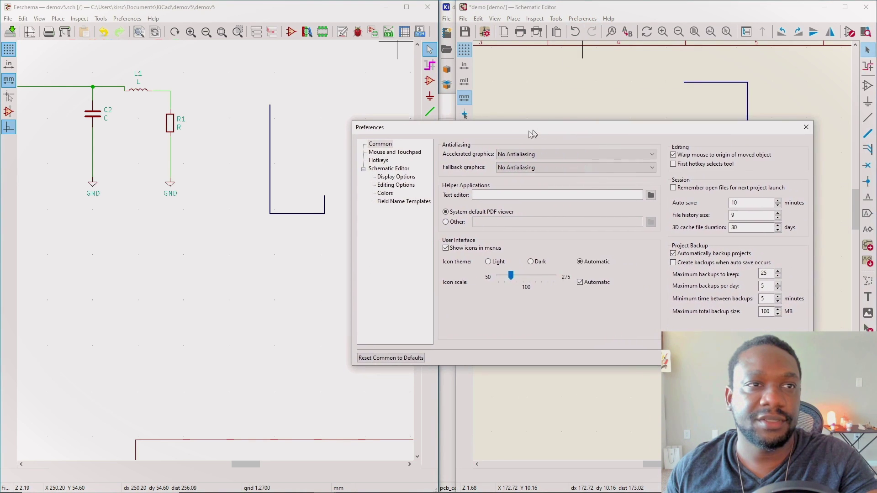
click(377, 154)
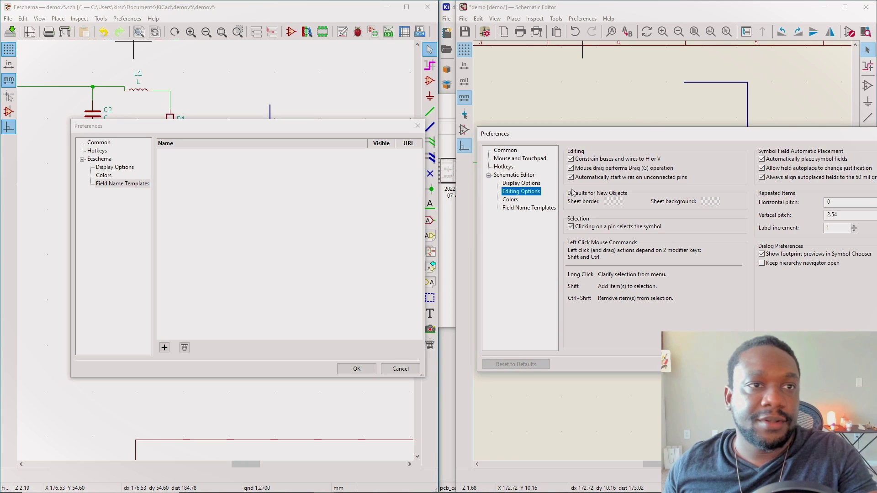
drag(643, 138, 595, 134)
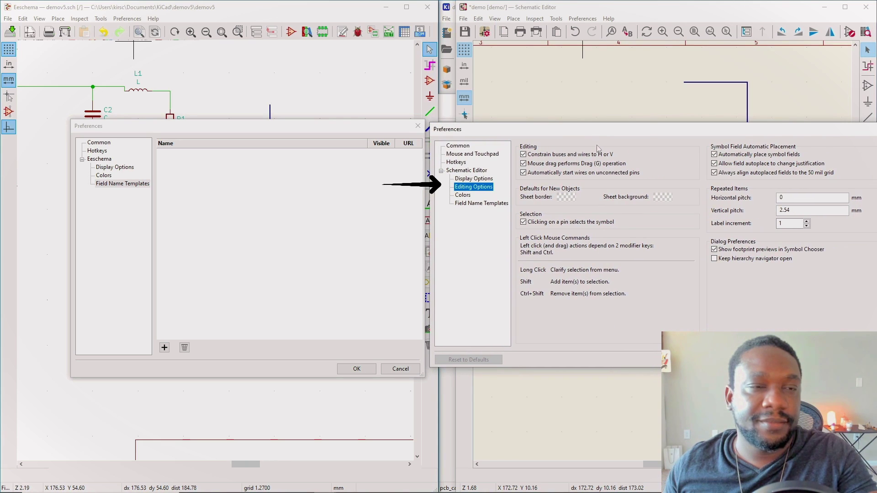
Compare the Display Options of both versions and return to the Editing Options in the version 6 preferences.
click(475, 179)
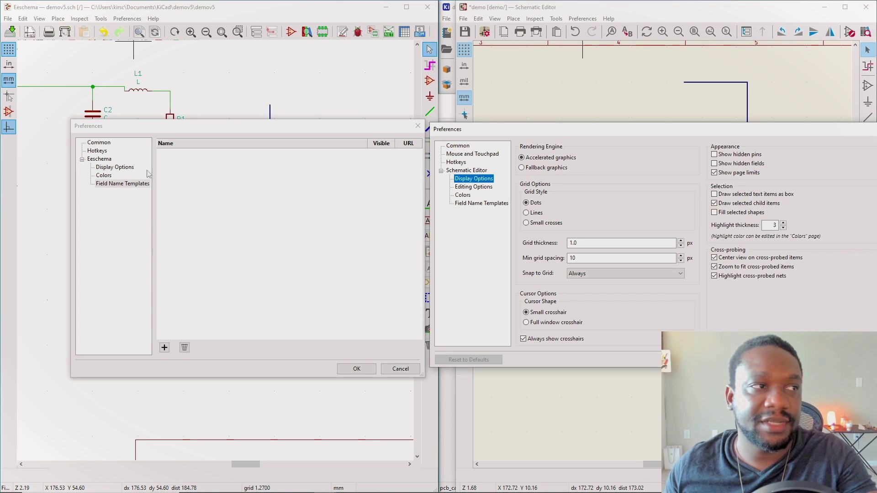
click(133, 167)
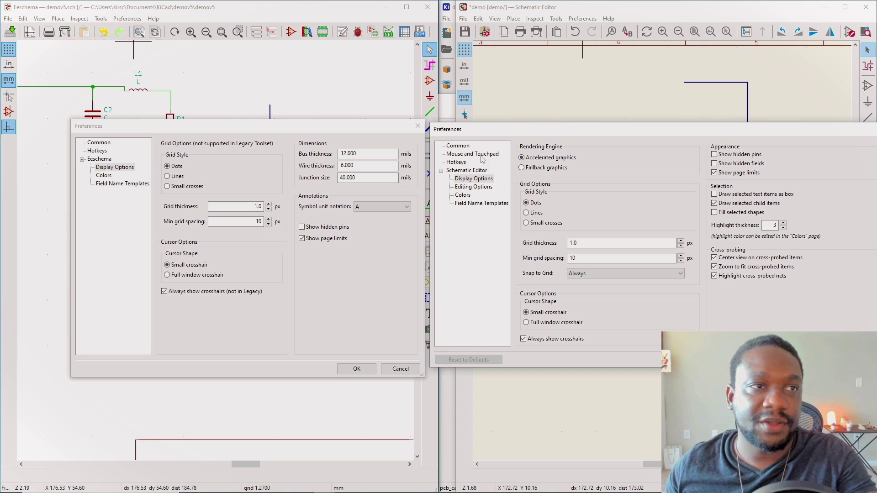
click(480, 188)
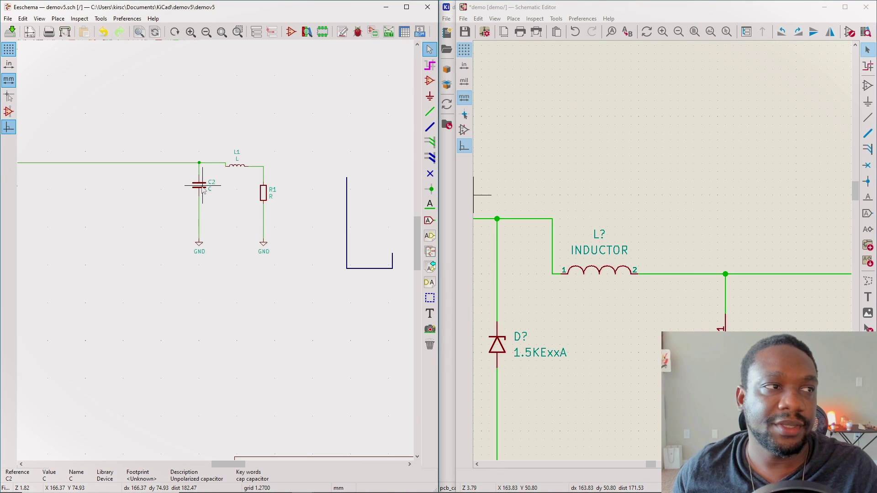
Compare the context options of capacitor C2 in version 5 with those of the output capacitor in version 6.
right_click(202, 187)
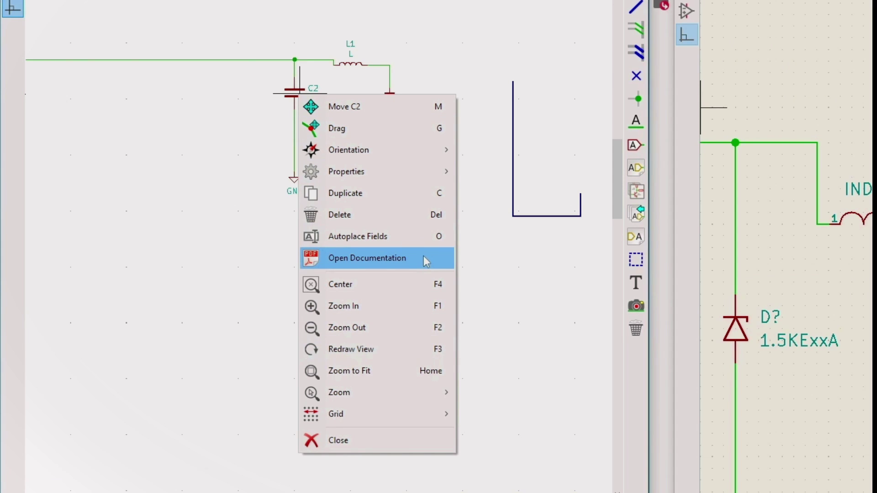
click(287, 297)
right_click(726, 132)
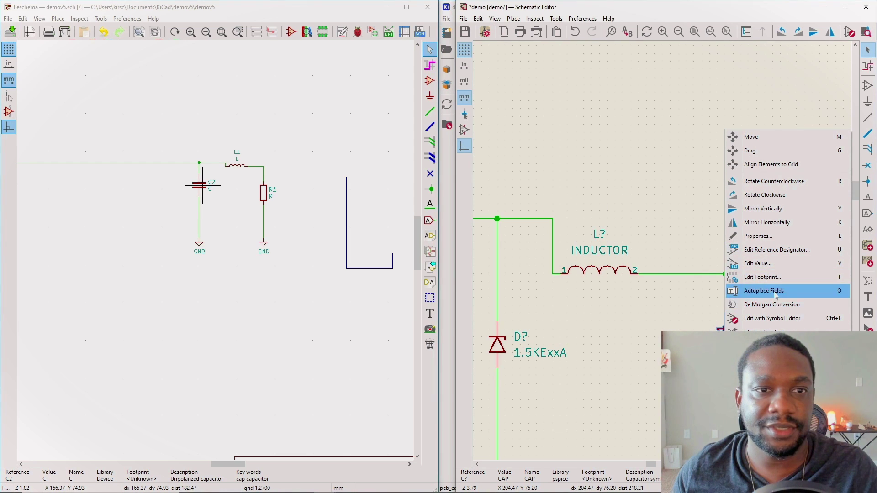
click(763, 330)
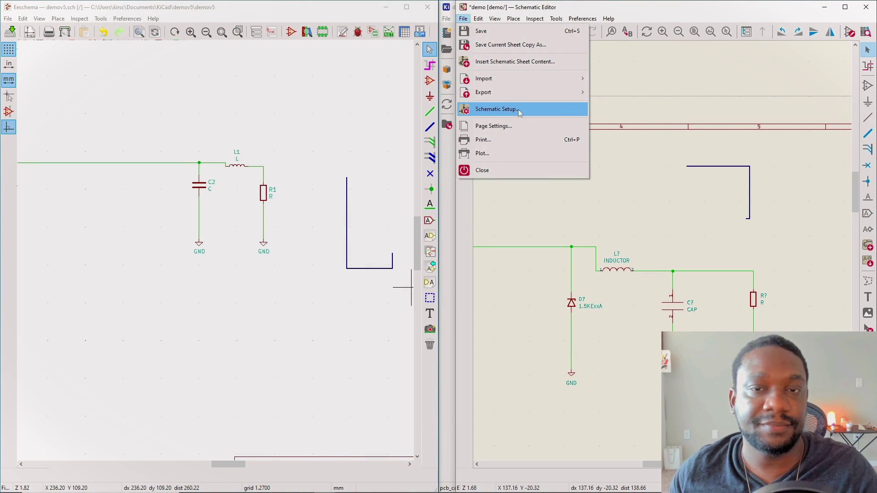
View the formatting, violation severity and pin conflicts map settings in the version 6 schematic setup.
click(520, 113)
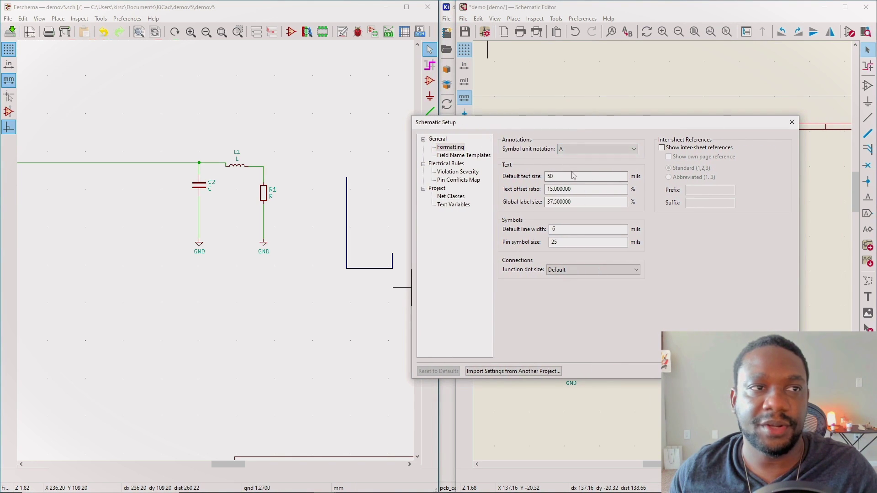
click(457, 171)
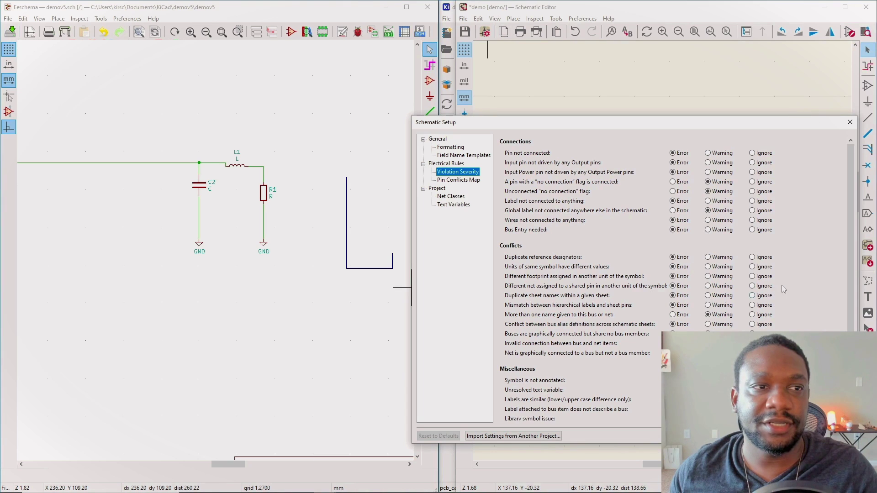
click(457, 180)
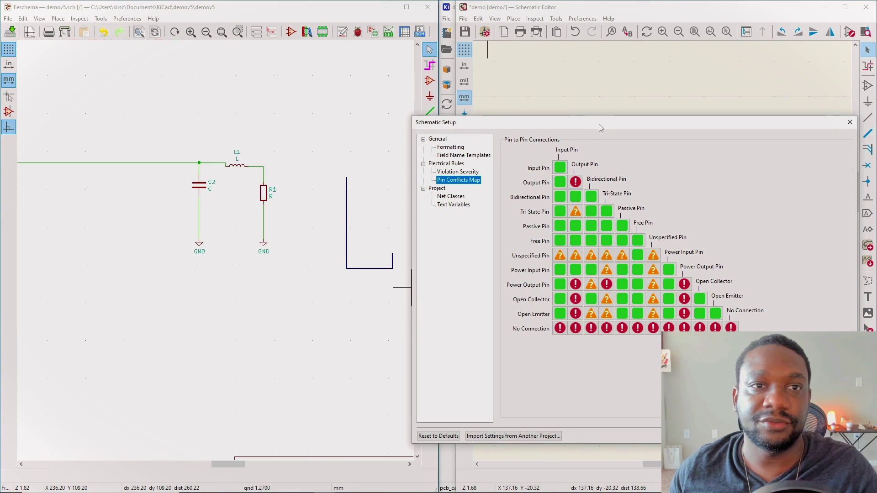
drag(601, 127, 593, 124)
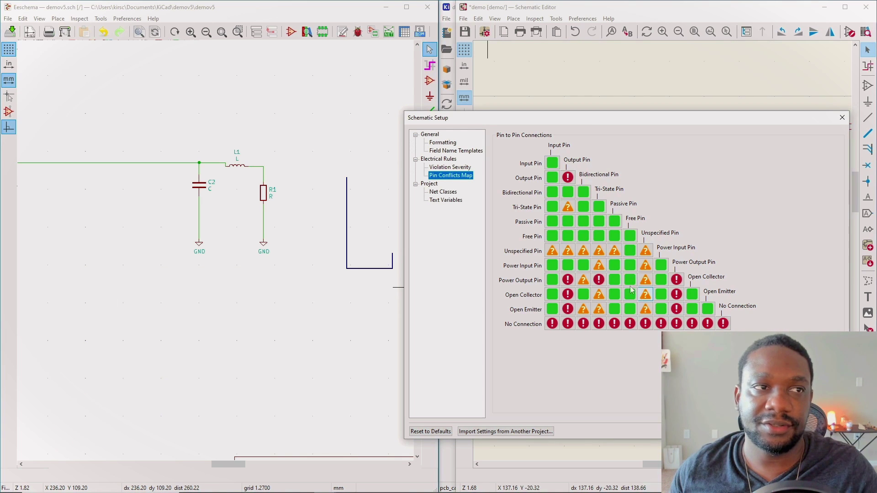
View the net classes and text variables settings in the version 6 schematic setup, and close the setup.
click(452, 192)
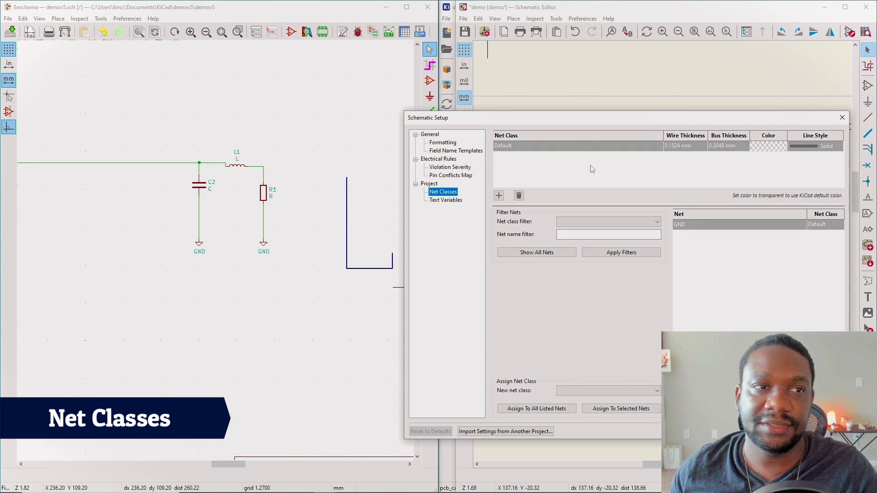
click(656, 223)
click(764, 272)
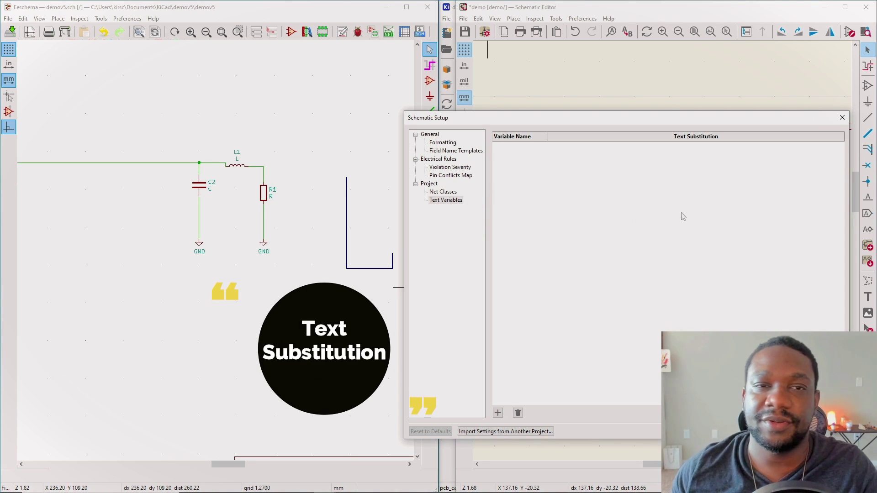
key(Escape)
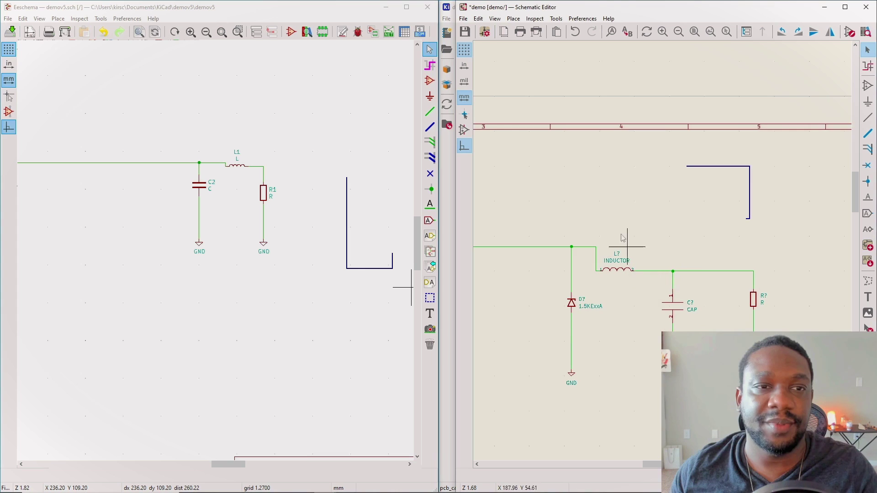
Draw a rectangular wire loop in version 6 from above the input capacitor up, across and down to the main wire before the diode.
middle_drag(617, 251, 700, 206)
middle_drag(656, 168, 588, 141)
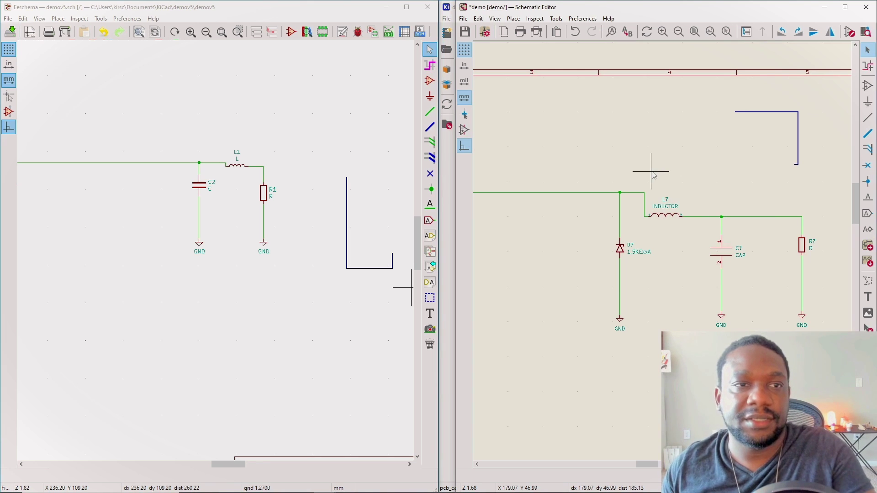
middle_drag(594, 157, 712, 154)
key(w)
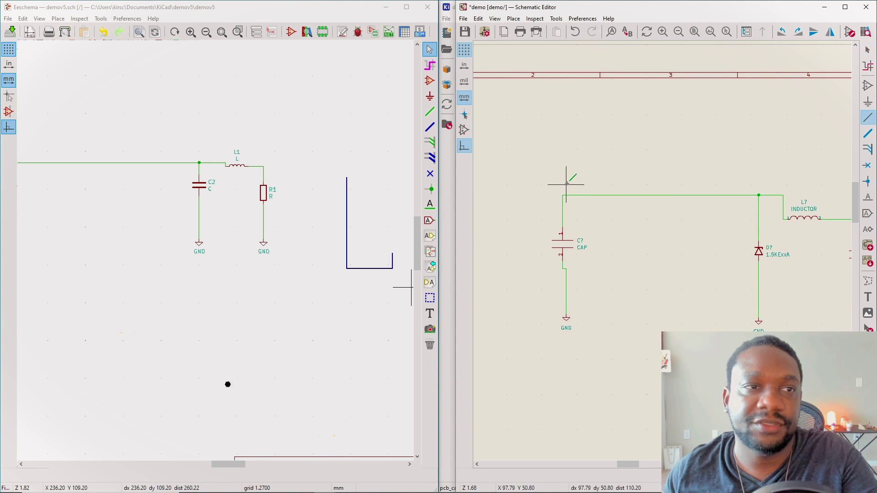
key(Escape)
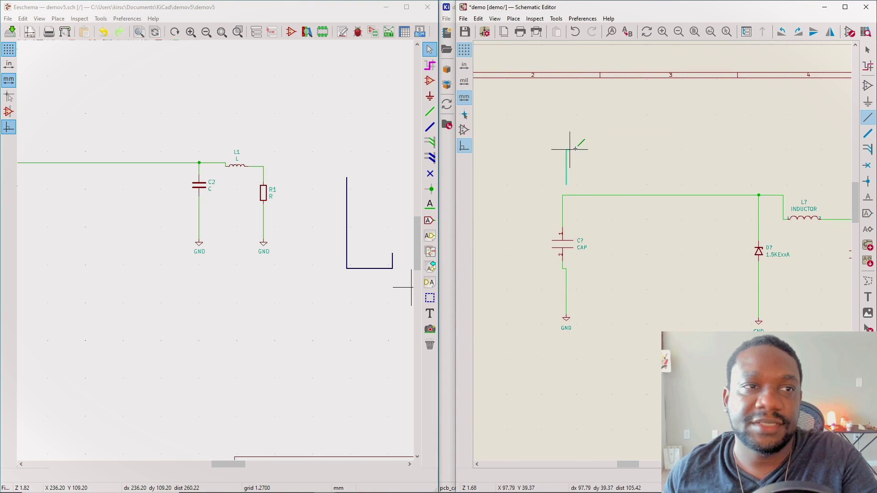
right_click(521, 121)
key(Escape)
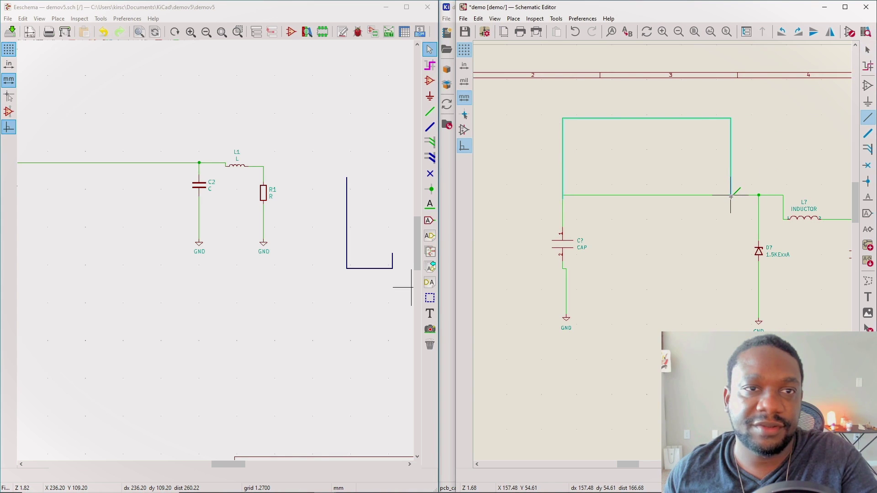
click(731, 195)
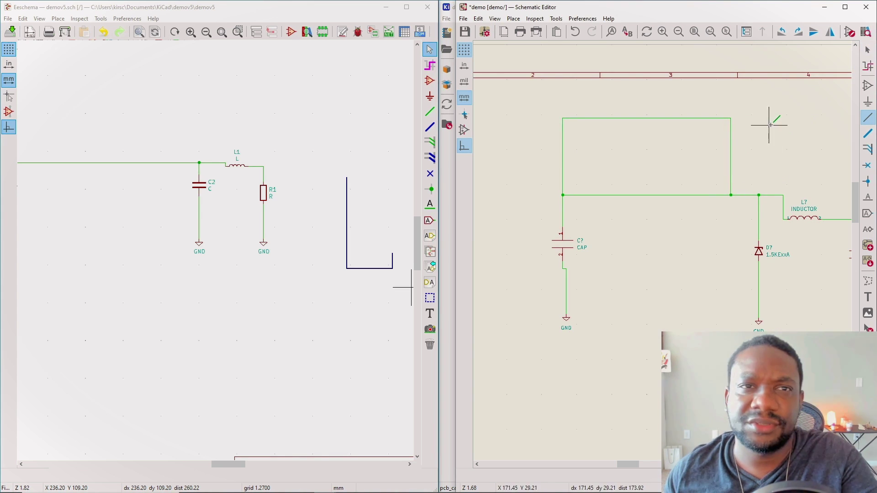
key(Escape)
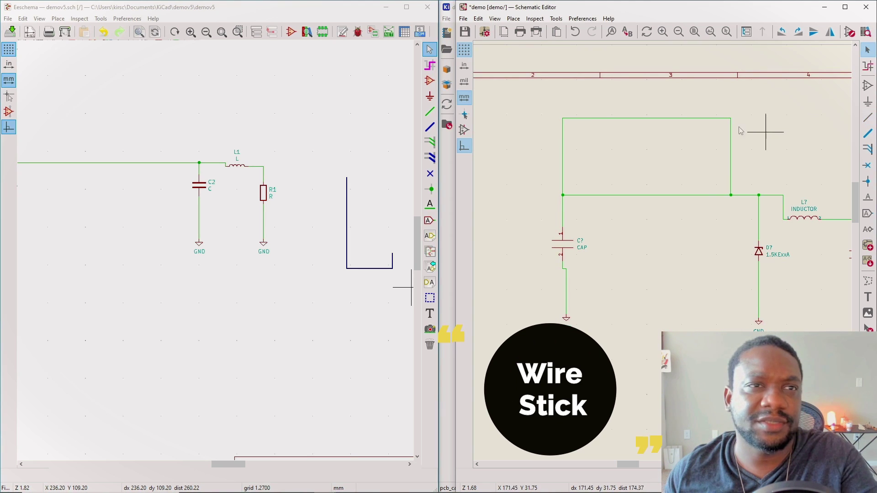
Draw a wire loop in version 5 from the main wire before C2, over inductor L1, to the node above R1.
key(w)
click(153, 163)
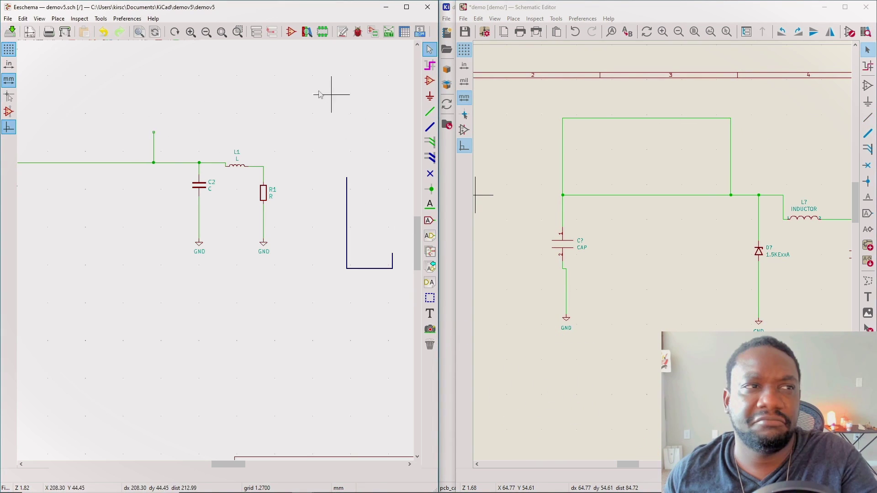
click(744, 183)
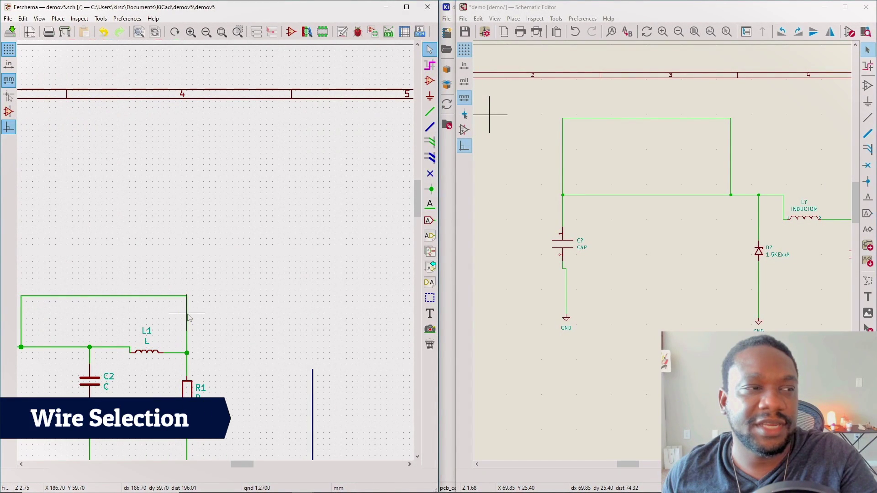
Try moving the vertical wire segment above R1 in version 5 away from its connections.
drag(187, 315, 170, 311)
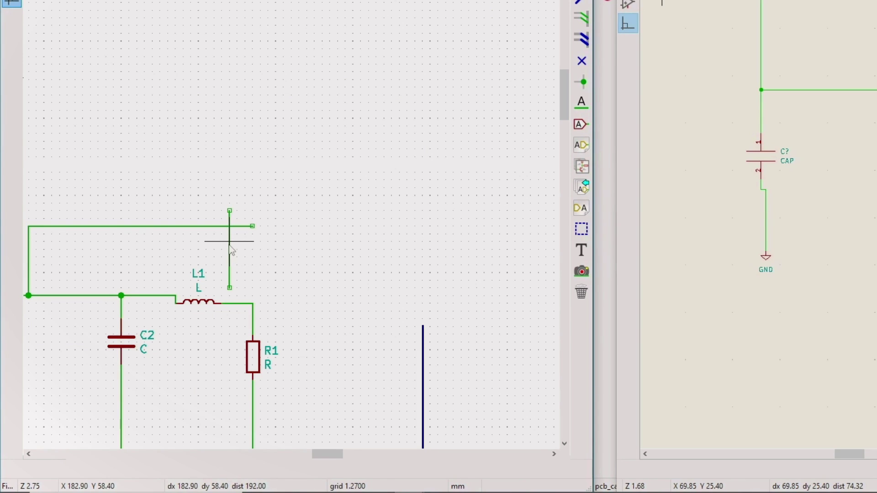
drag(231, 244, 267, 277)
click(290, 289)
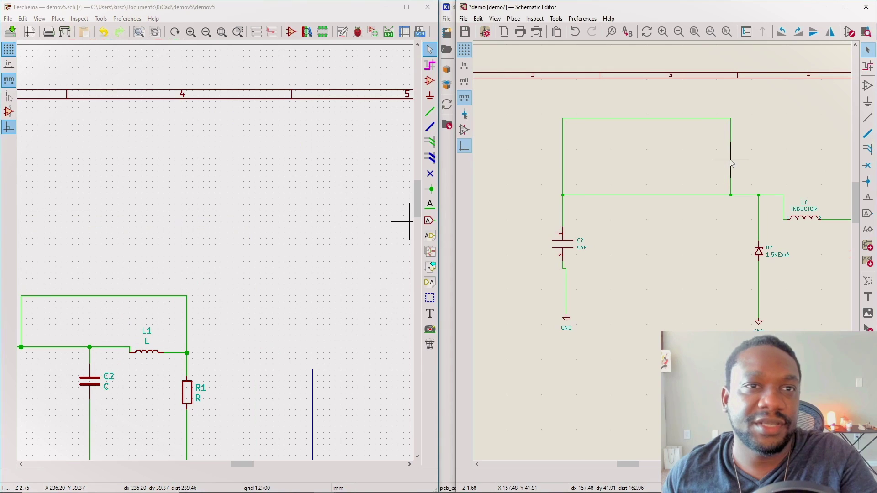
Move the vertical wire segment of the loop before the diode in version 6.
click(730, 160)
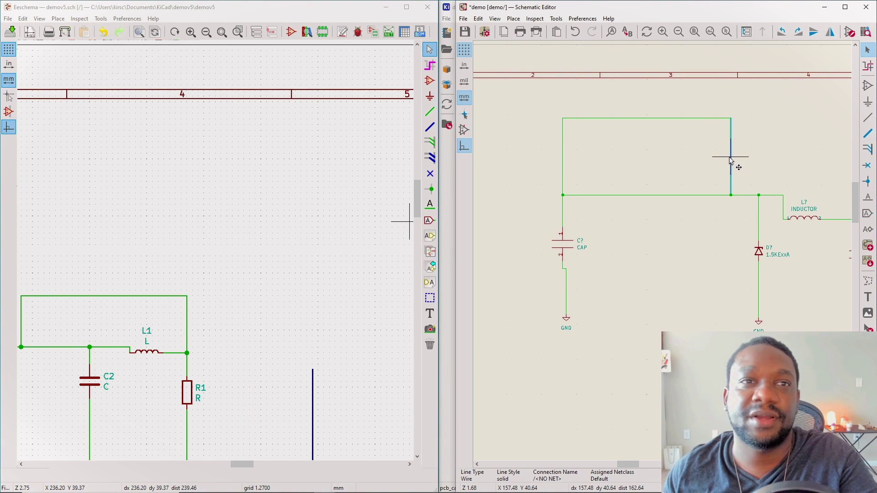
drag(730, 159, 732, 120)
click(776, 128)
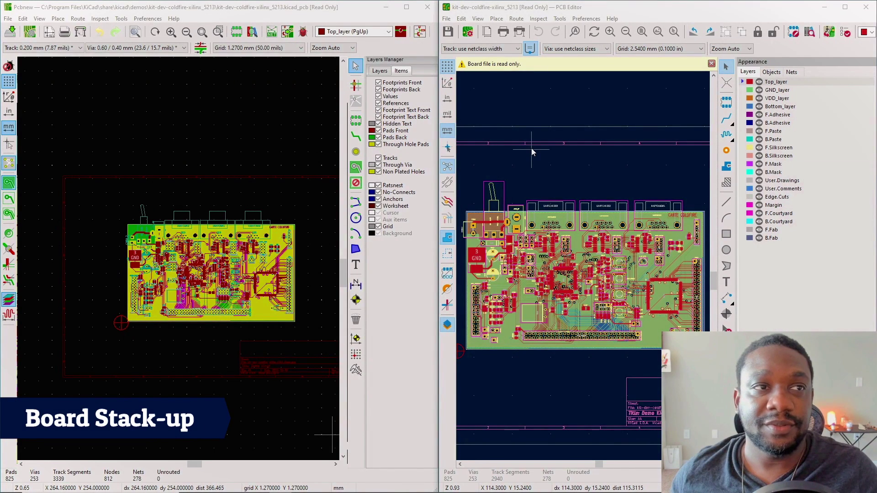
Open the board setup of the kit-dev-coldfire-xilinx_5213 board in both the version 5 and version 6 PCB editors.
click(166, 111)
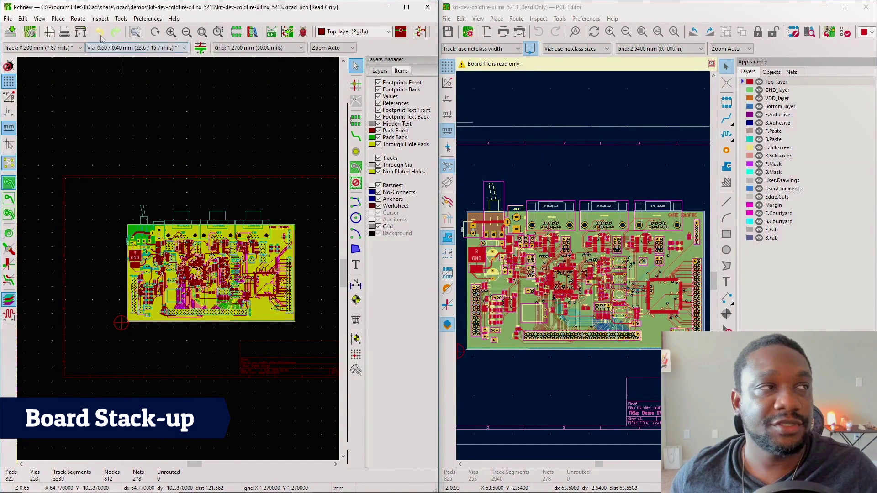
click(8, 18)
click(68, 143)
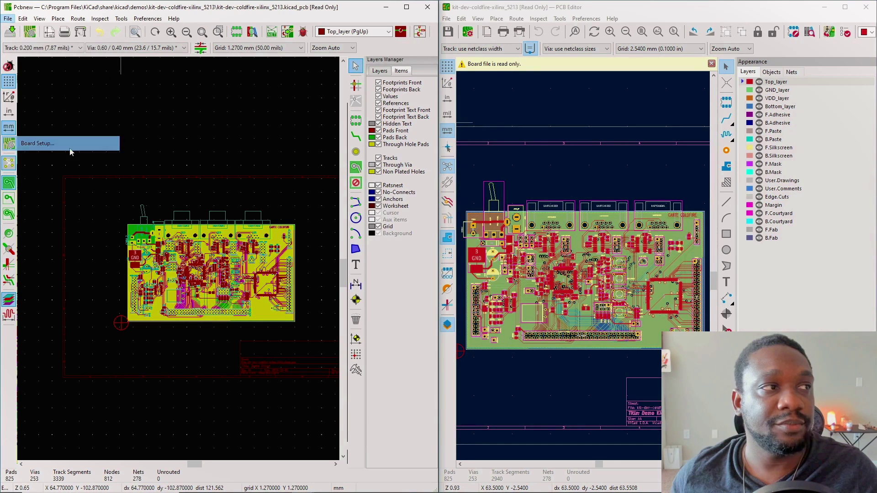
click(604, 111)
key(alt+f)
key(Escape)
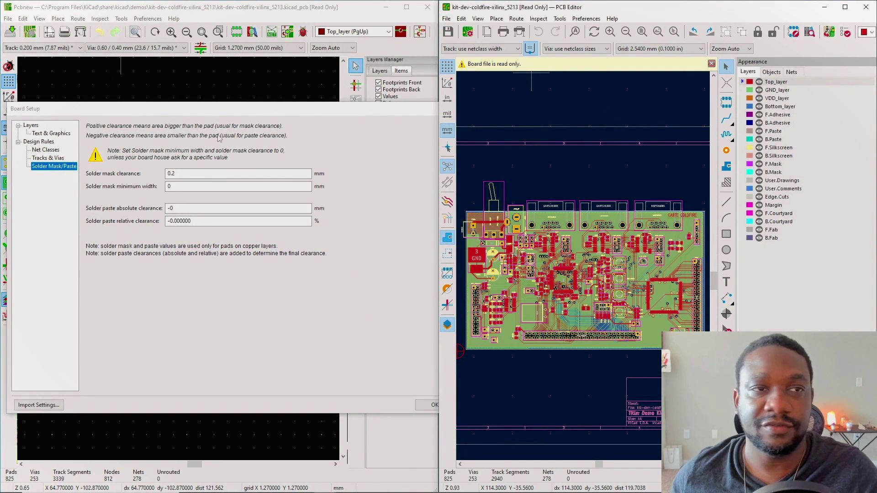
Compare the text and graphics defaults in both board setups, and view version 6's editor layers and text variables.
click(51, 134)
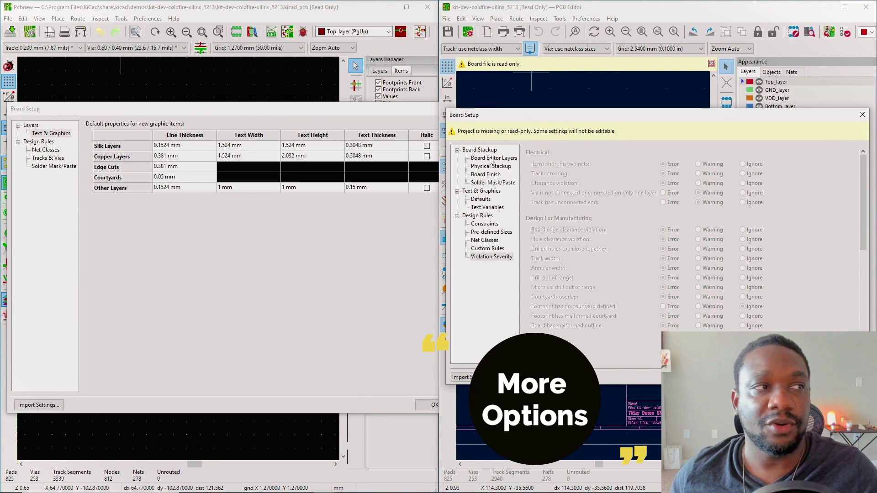
click(486, 159)
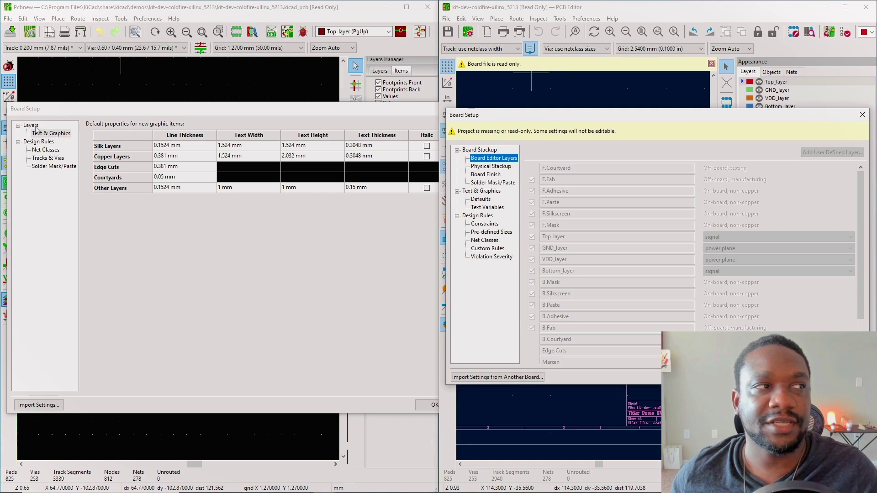
click(56, 134)
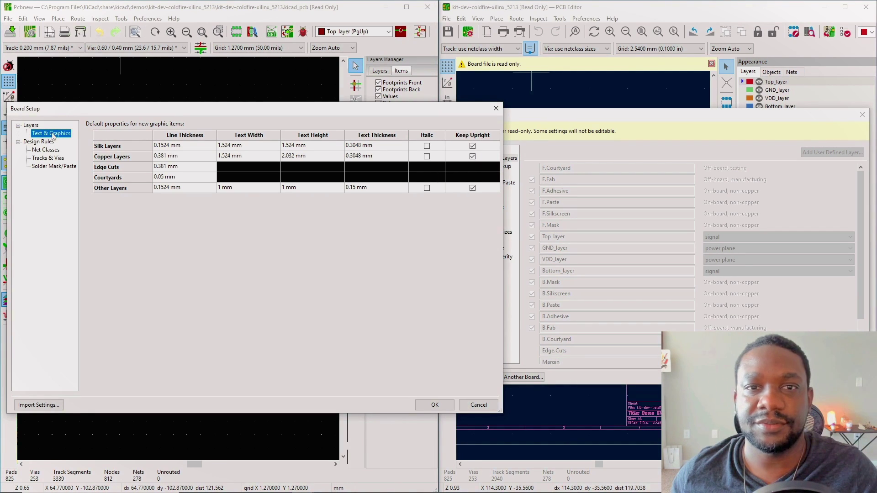
click(541, 121)
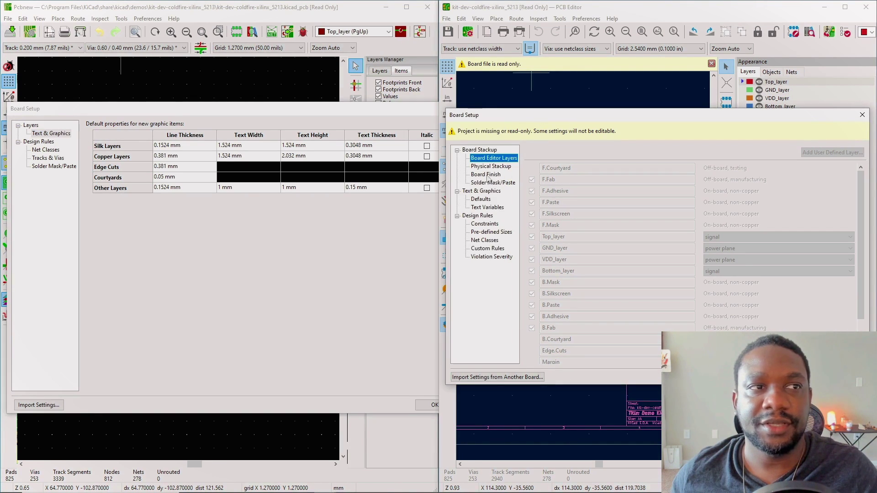
click(480, 199)
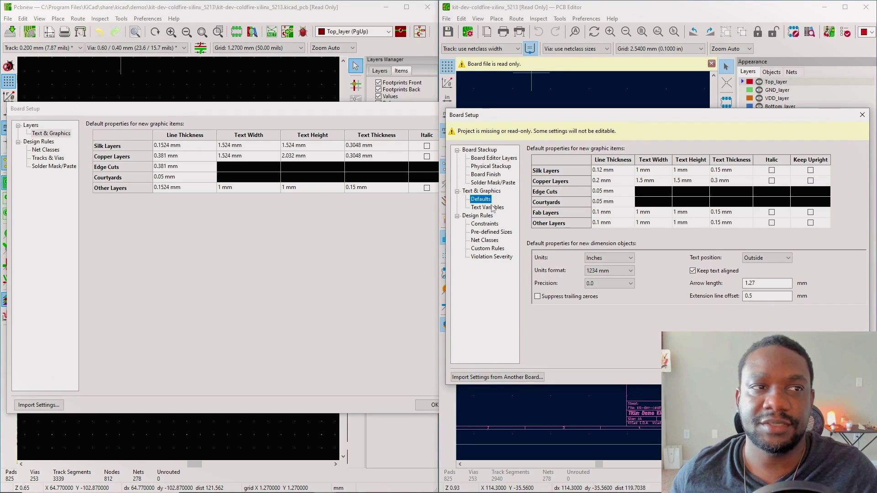
click(493, 208)
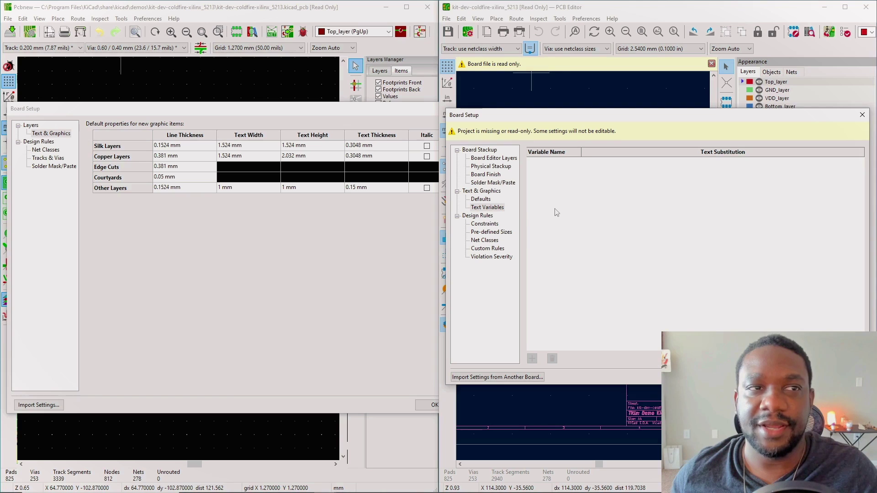
View version 5's net classes, tracks and vias, solder mask/paste and general design rules settings.
click(39, 142)
click(50, 150)
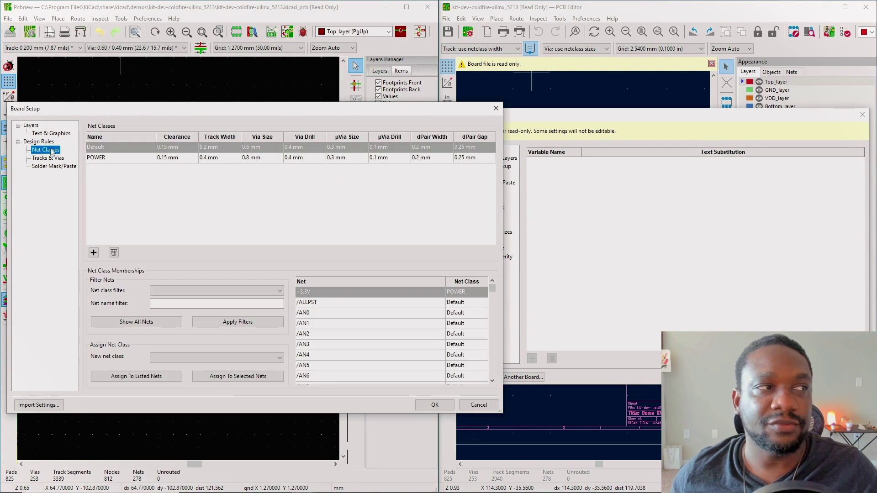
click(55, 158)
click(56, 166)
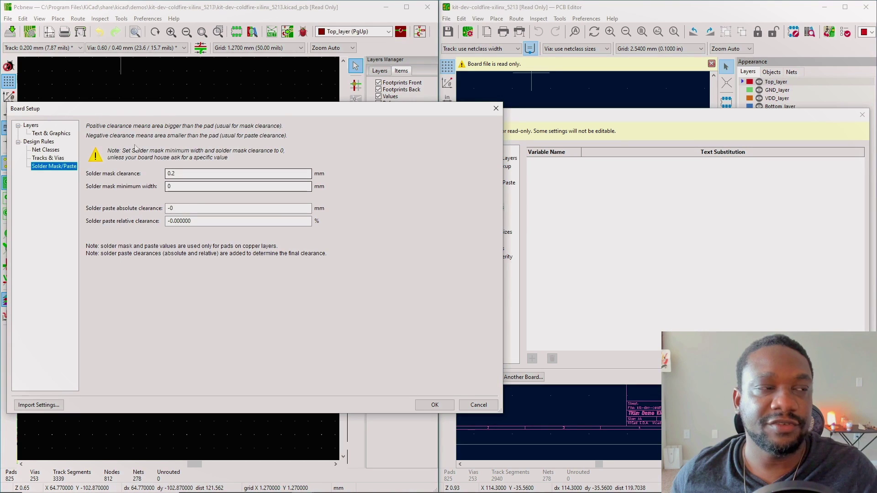
click(52, 142)
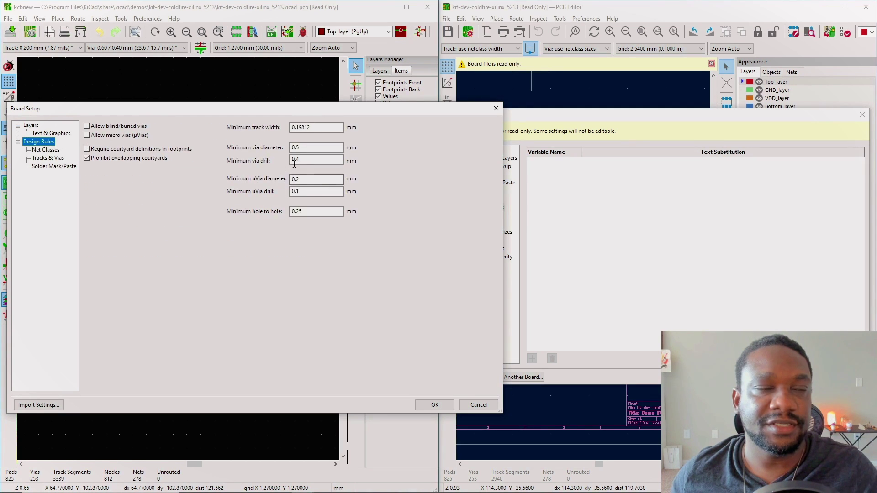
View the constraints, pre-defined sizes and net classes in version 6's board setup.
click(527, 181)
click(482, 223)
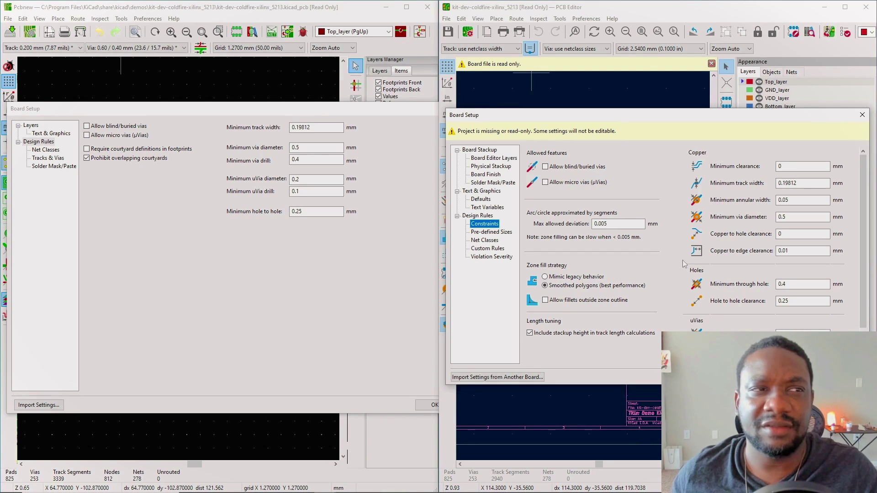
click(501, 233)
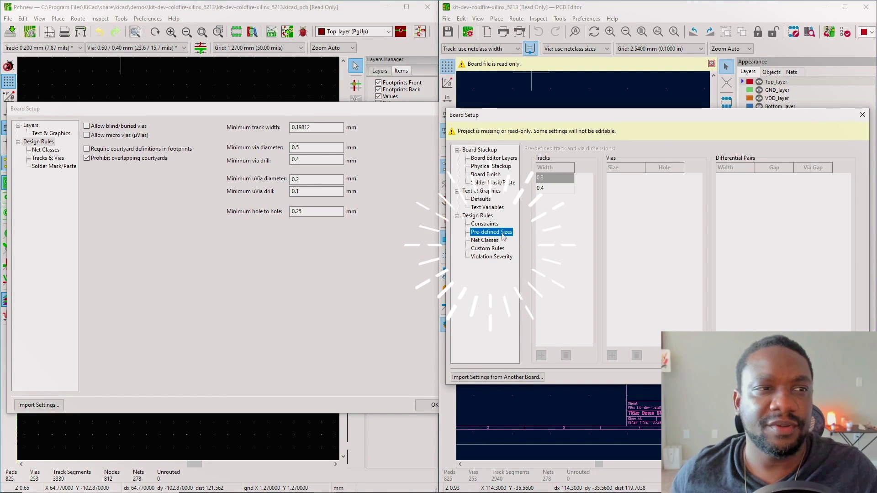
click(486, 241)
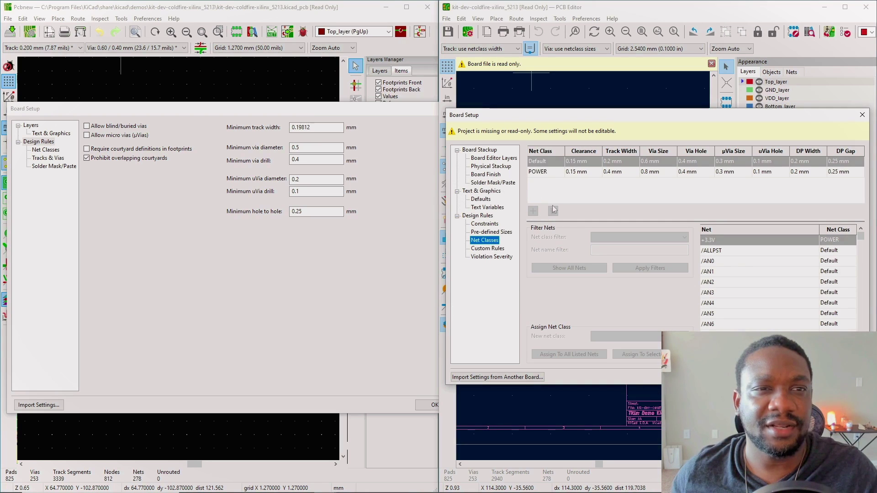
Compare version 5's net classes, via and solder mask settings with the custom rules and violation severity settings in version 6.
click(122, 181)
click(44, 150)
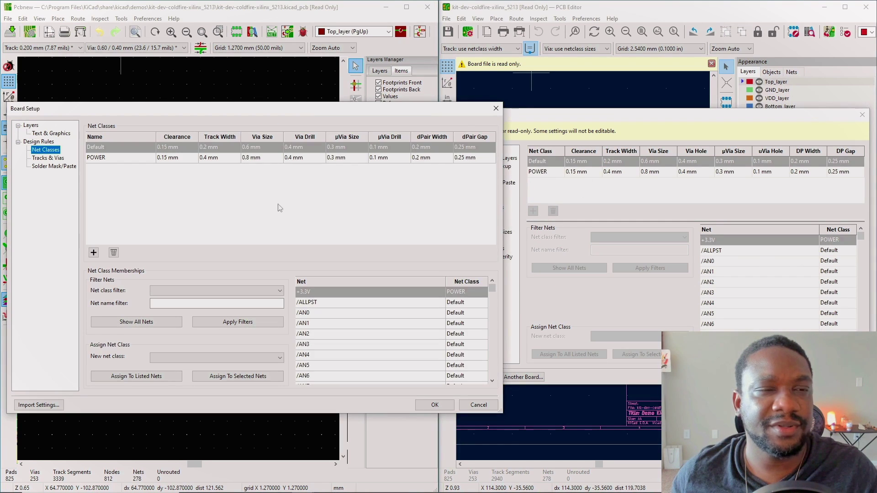
click(511, 250)
click(48, 158)
click(51, 166)
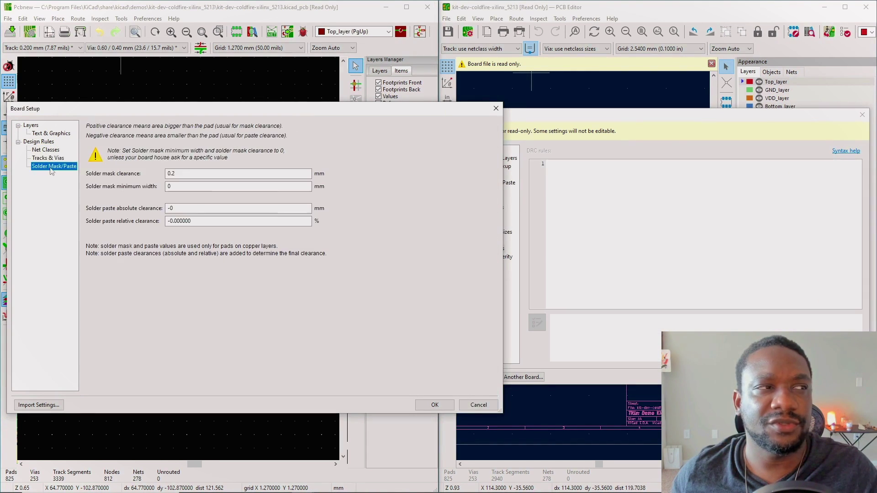
click(491, 257)
scroll(752, 252, up, 2)
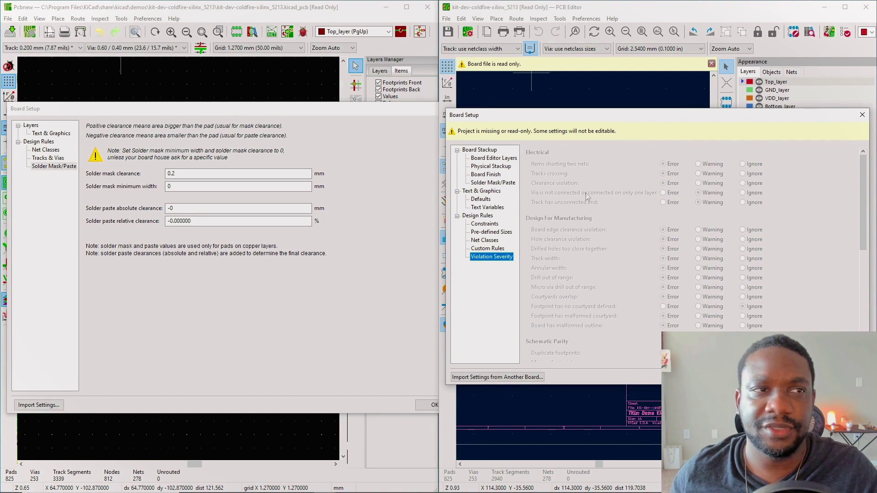
Compare the board layer settings in both versions, including the layer set presets in version 5.
click(490, 159)
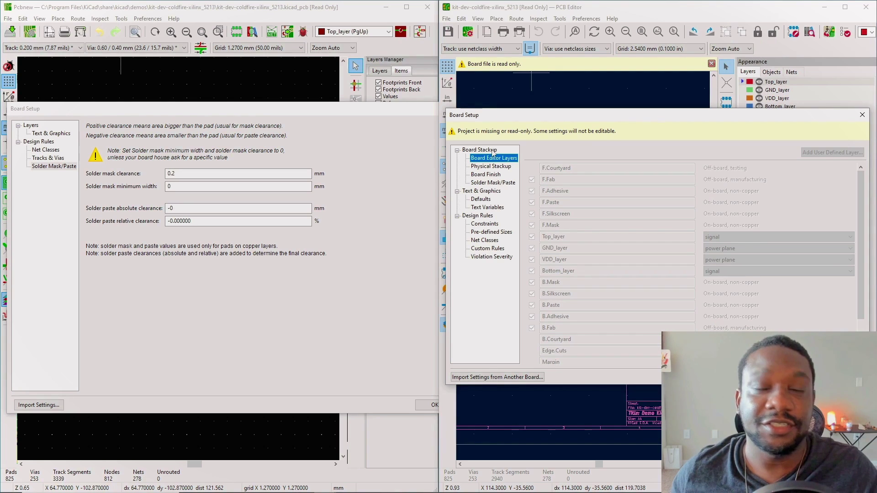
click(31, 125)
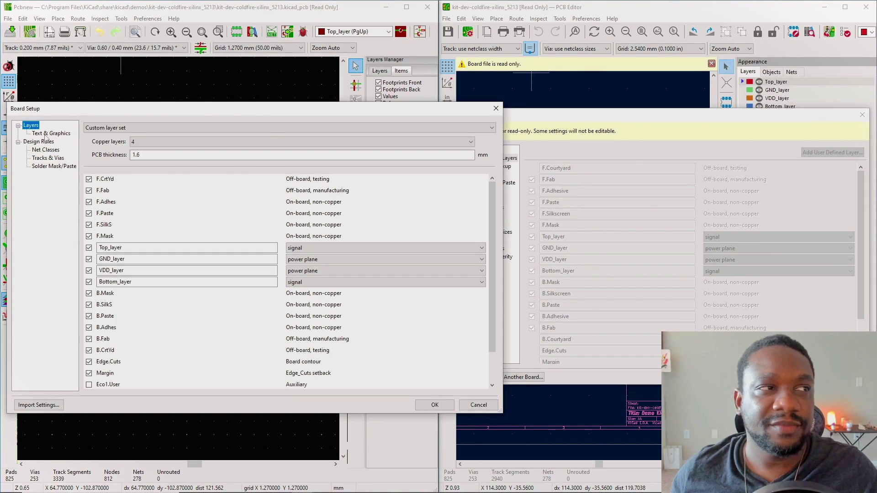
click(577, 130)
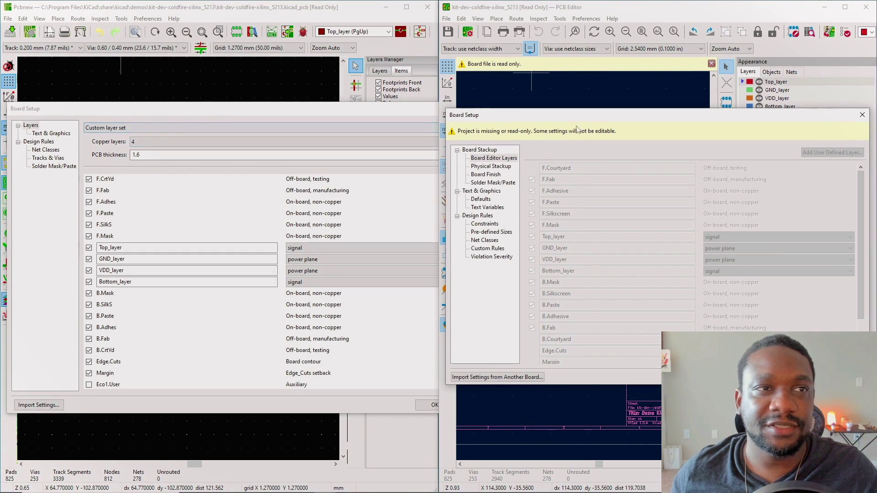
click(501, 158)
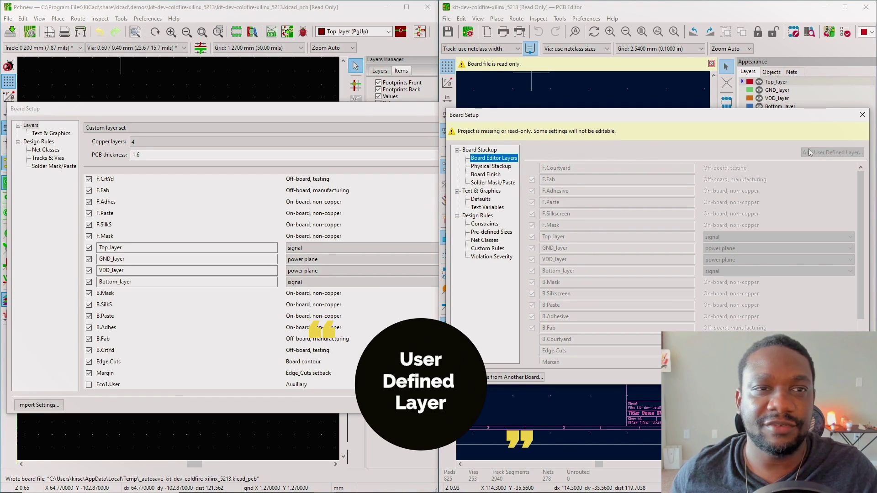
click(160, 127)
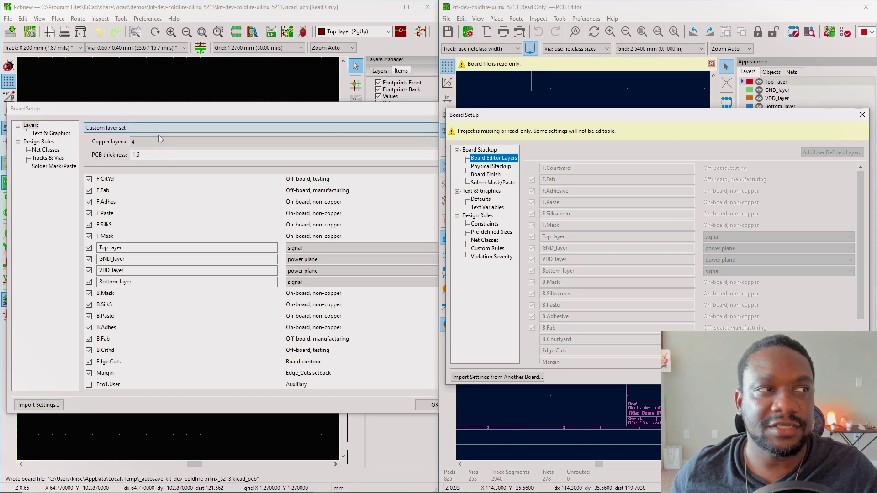
click(169, 139)
click(158, 136)
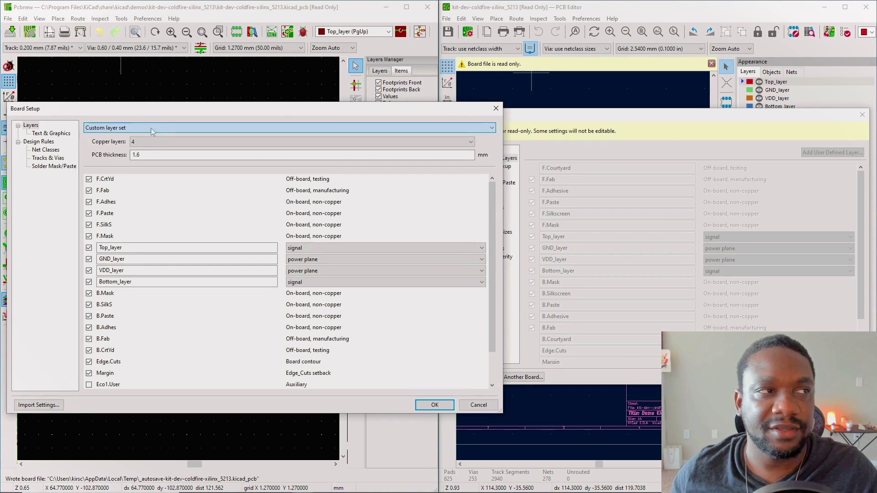
View version 5's text and graphics defaults again, and close both board setups without applying changes.
click(51, 134)
click(671, 171)
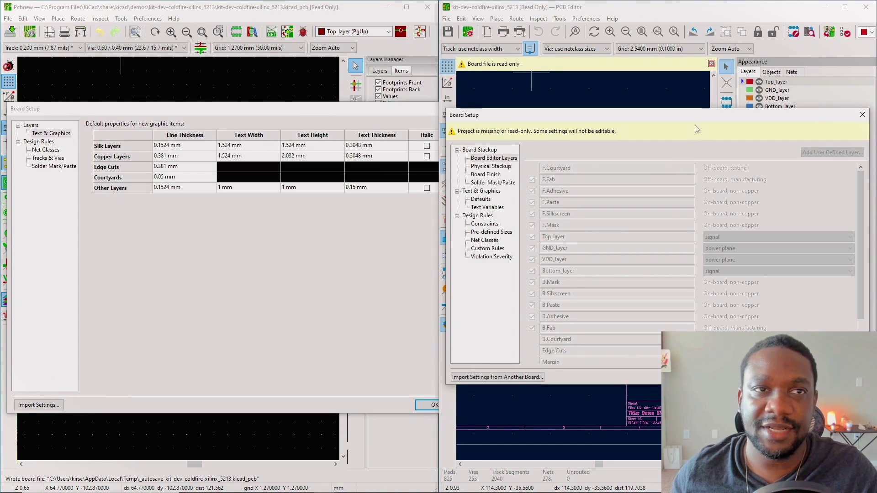
key(Escape)
click(427, 394)
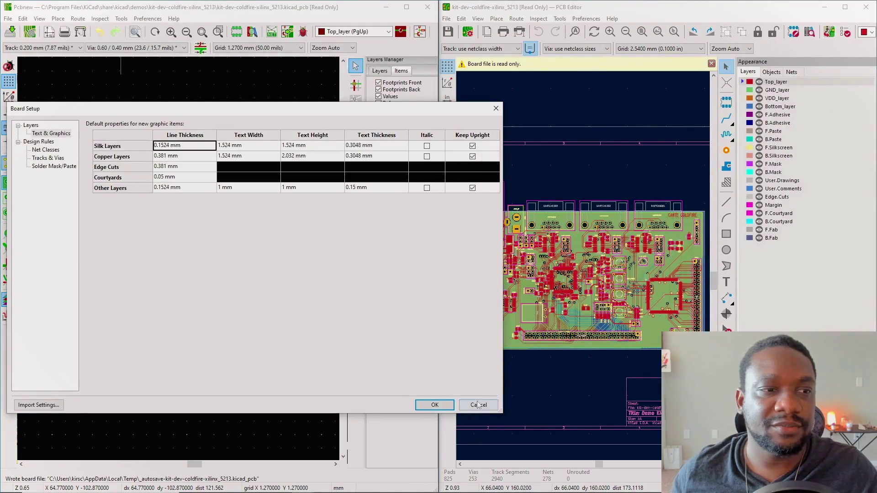
click(478, 405)
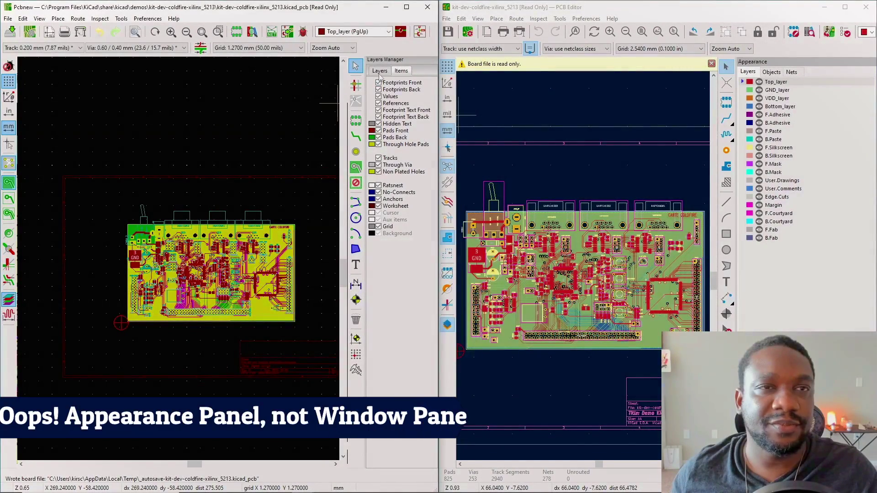
Toggle the visibility of GND_layer and Bottom_layer in version 5, and hide and restore Top_layer in version 6.
click(380, 71)
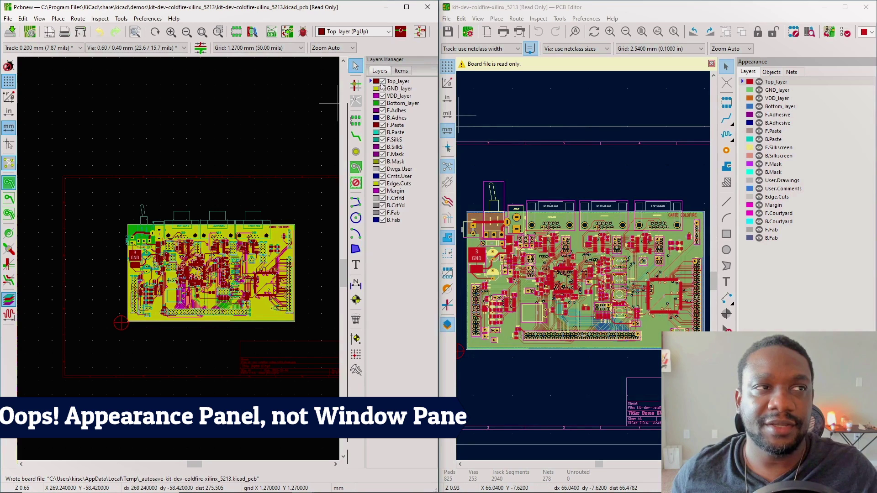
click(382, 89)
click(383, 88)
click(382, 104)
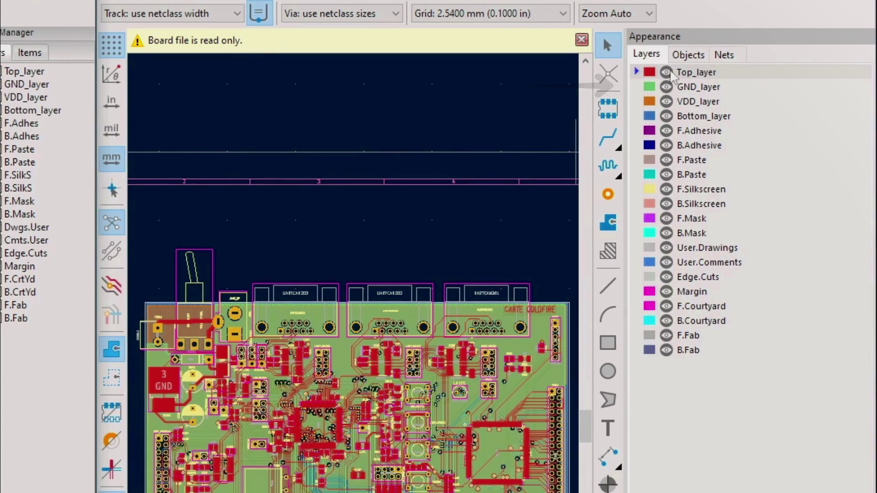
click(760, 83)
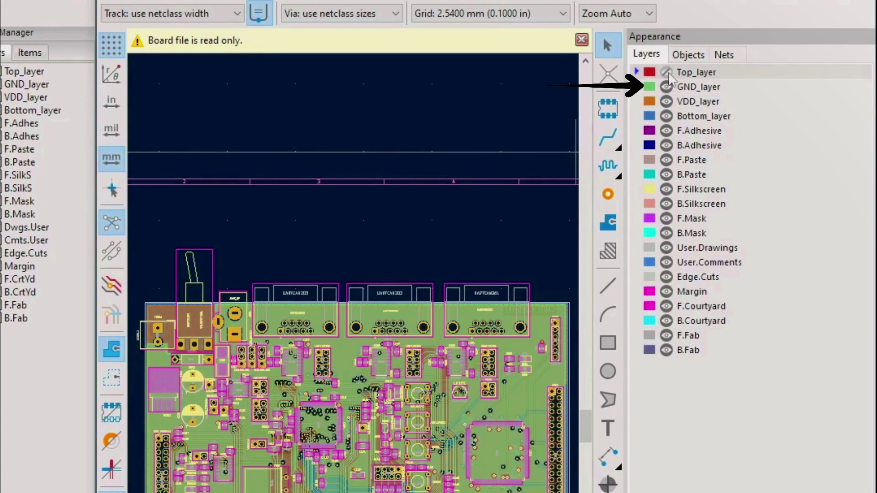
click(667, 73)
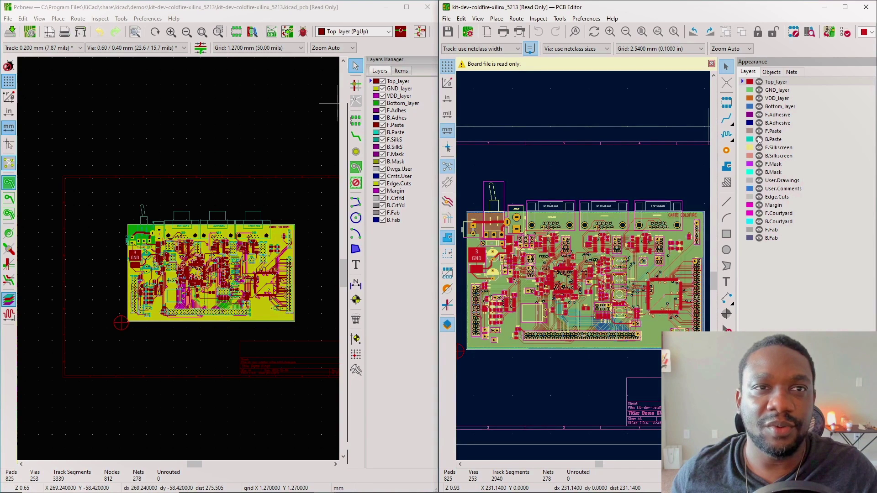
Hide the front footprints on the version 5 board and show them again.
click(402, 72)
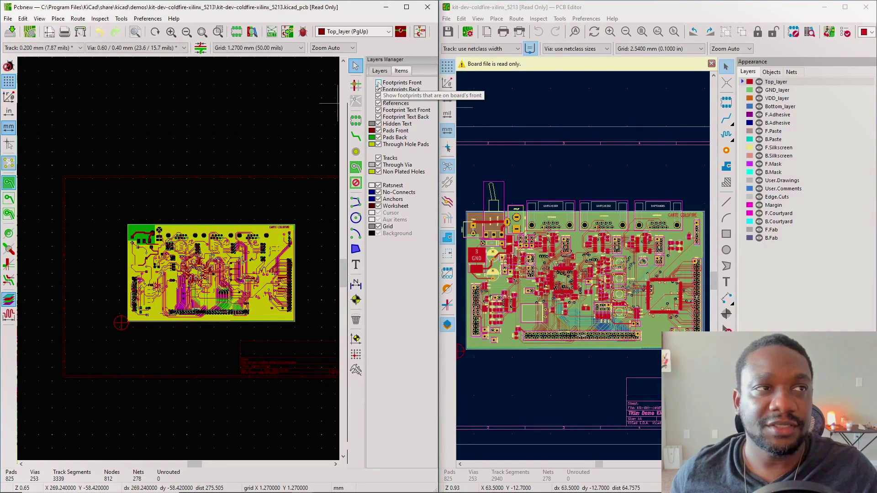
click(378, 83)
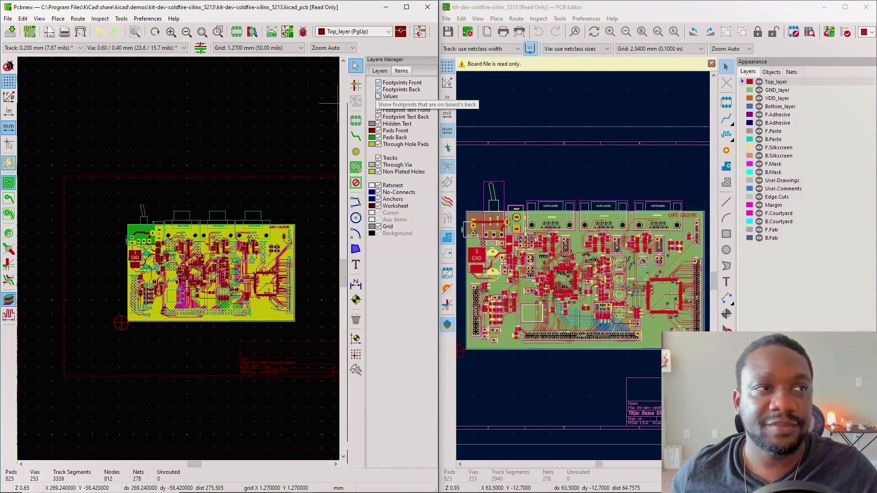
Toggle the back footprints' visibility in version 5, and view the object visibility and opacity controls in version 6.
click(378, 90)
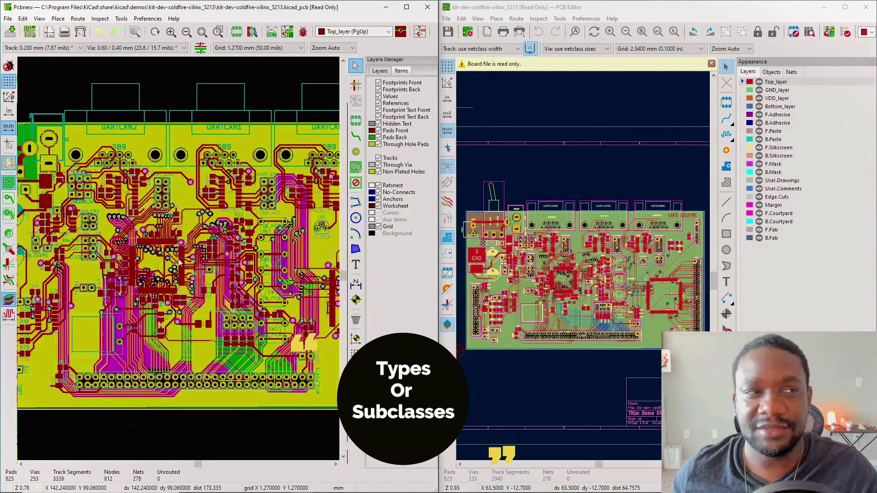
scroll(219, 278, up, 3)
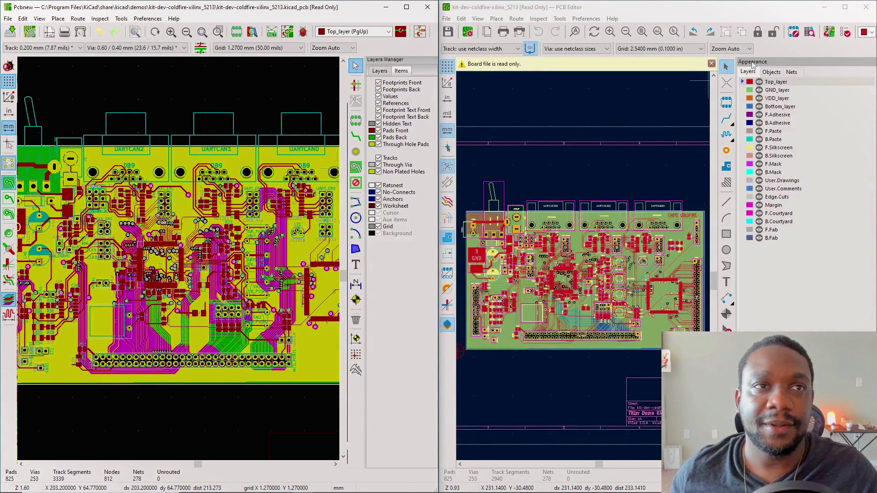
click(772, 72)
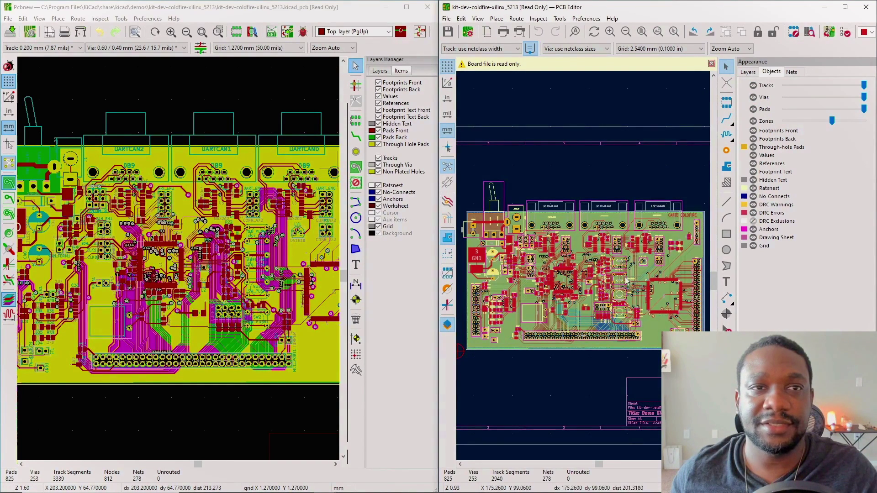
scroll(708, 311, up, 2)
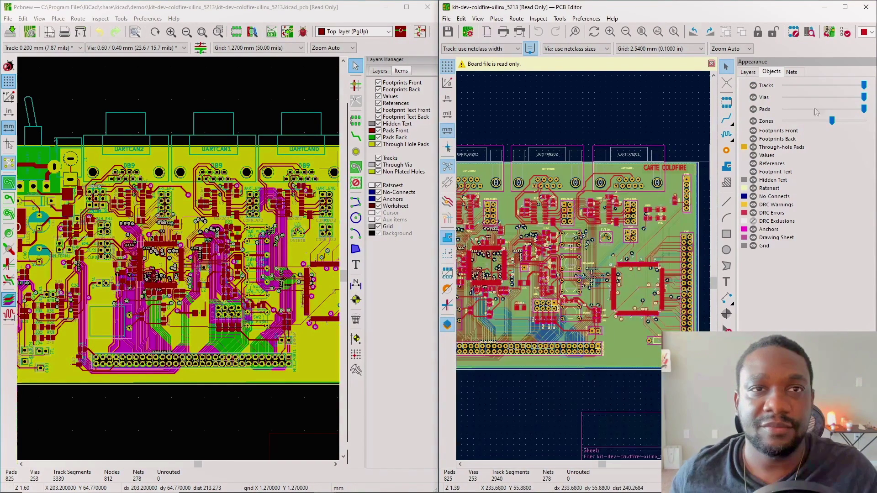
mouse_move(864, 86)
mouse_down()
mouse_move(765, 91)
mouse_move(865, 86)
mouse_up()
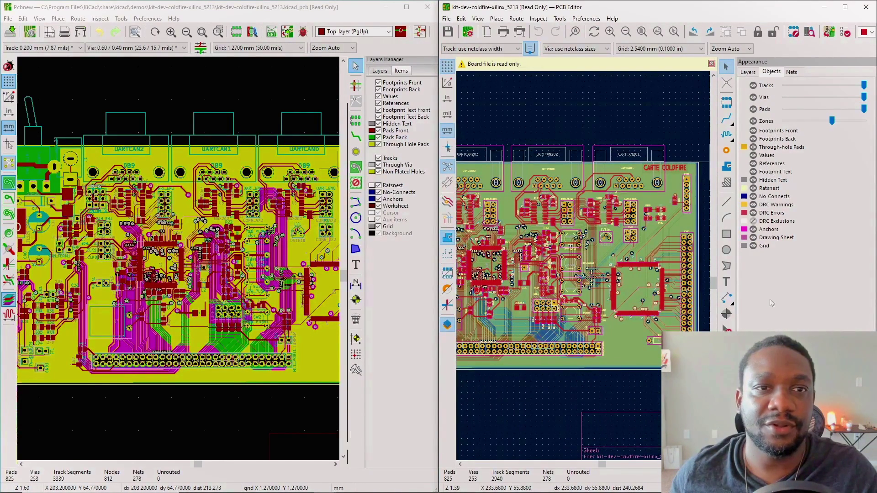
Browse the net list in version 6, viewing the actions offered for net /IRQ-5 and the net display options.
click(792, 73)
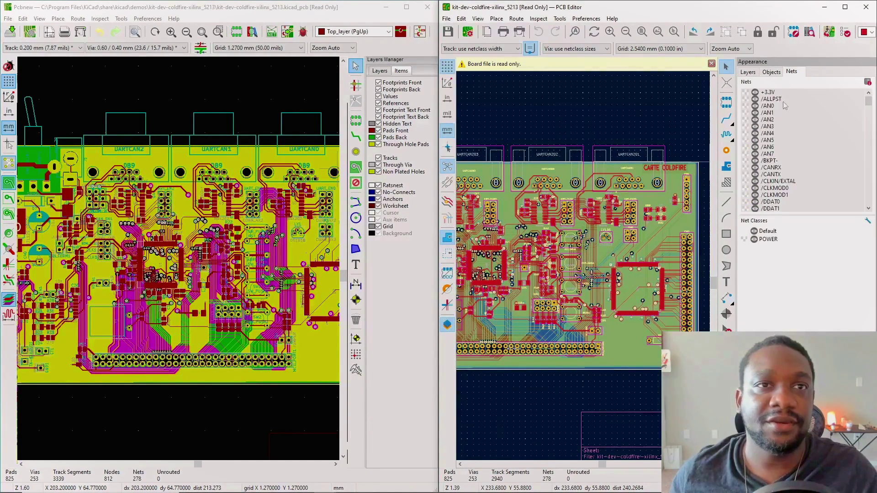
scroll(777, 151, down, 10)
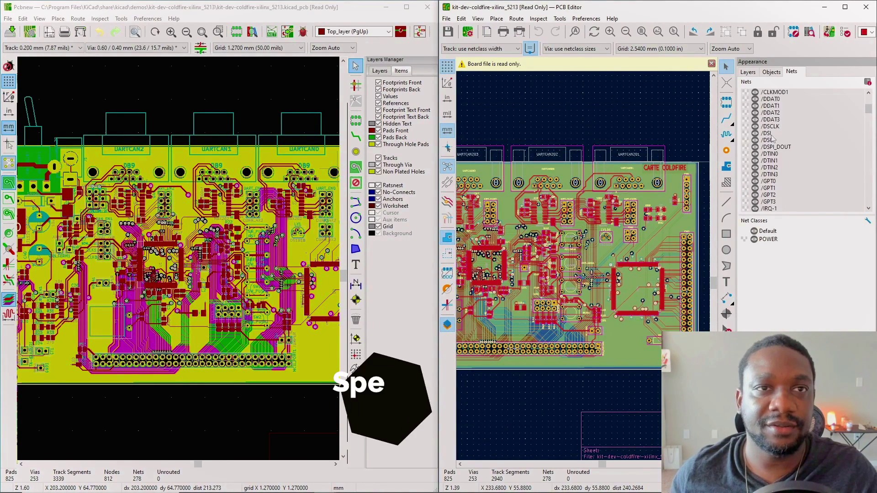
right_click(745, 132)
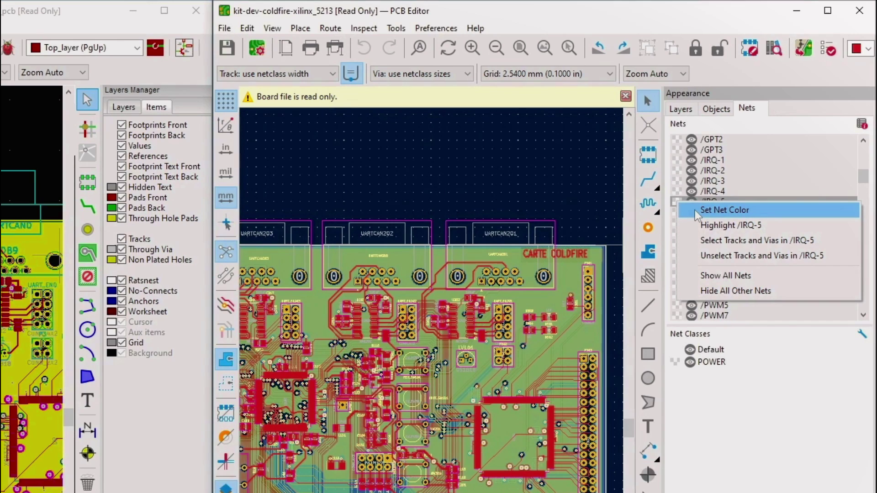
key(Escape)
scroll(759, 297, down, 10)
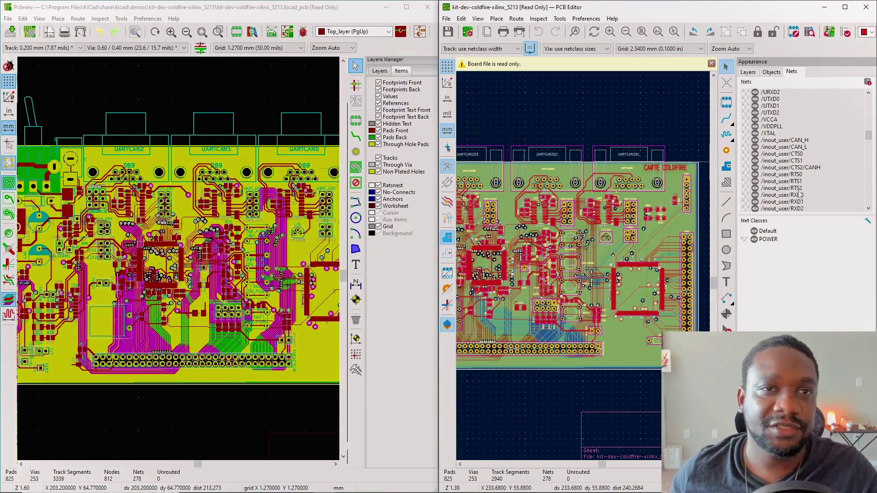
scroll(800, 195, down, 10)
click(411, 325)
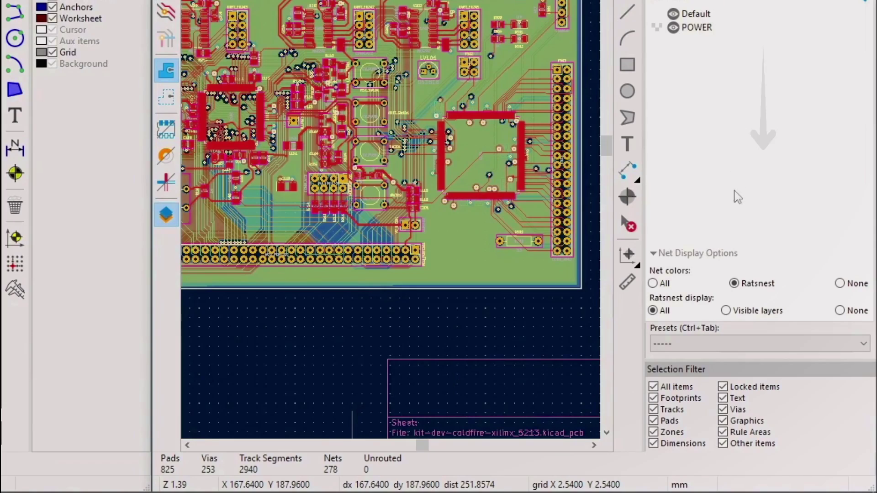
click(681, 253)
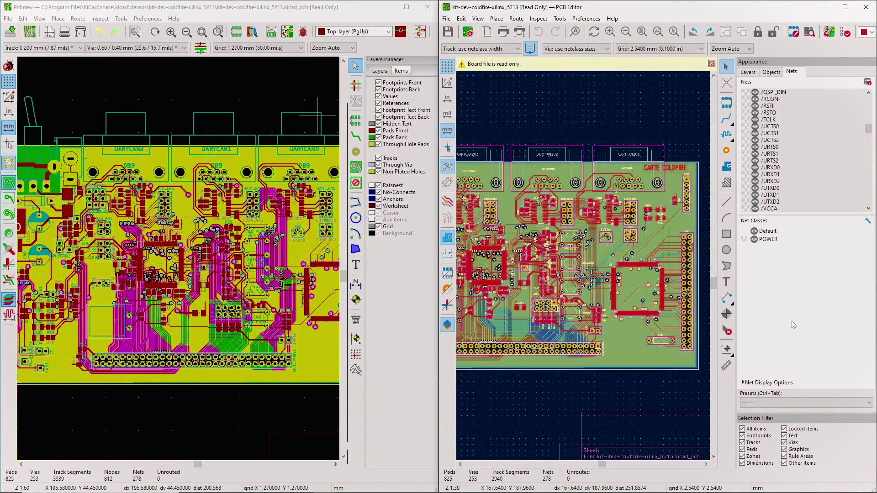
Widen the Layers Manager in version 5.
click(397, 336)
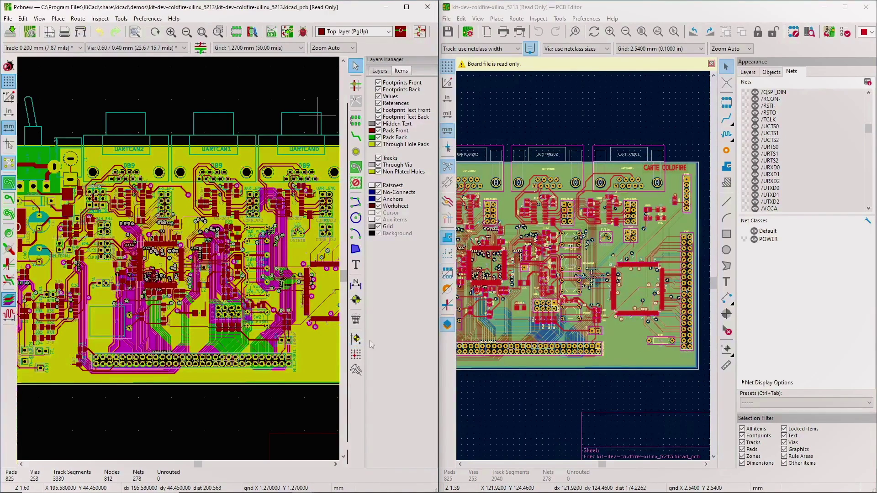
drag(366, 342, 281, 342)
View the locked items option of version 6's selection filter, and return both versions to their layer lists.
click(705, 364)
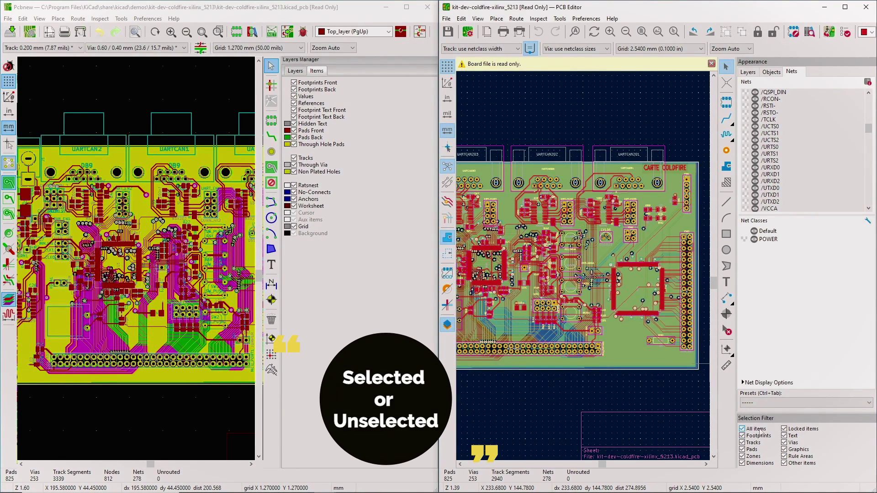
click(796, 431)
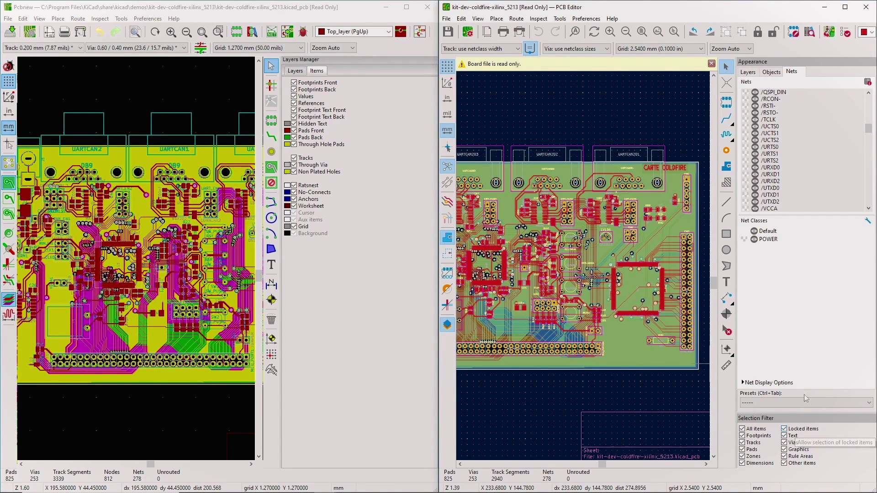
click(803, 432)
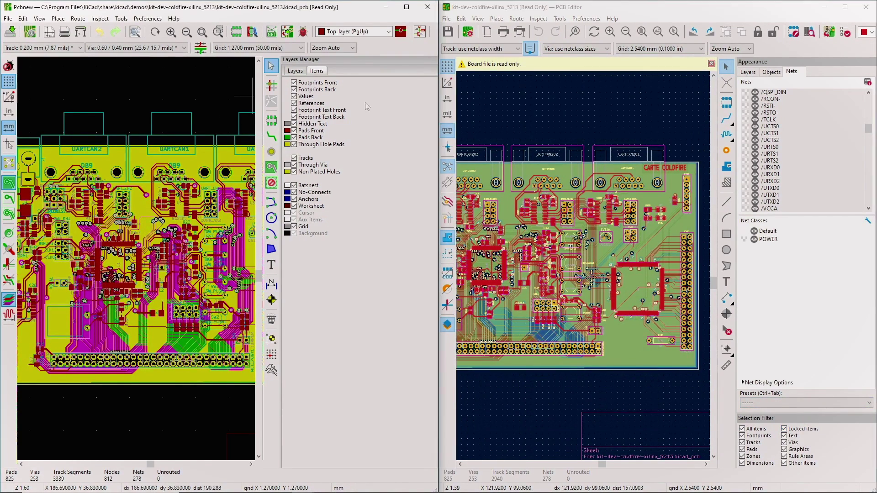
click(297, 71)
click(748, 72)
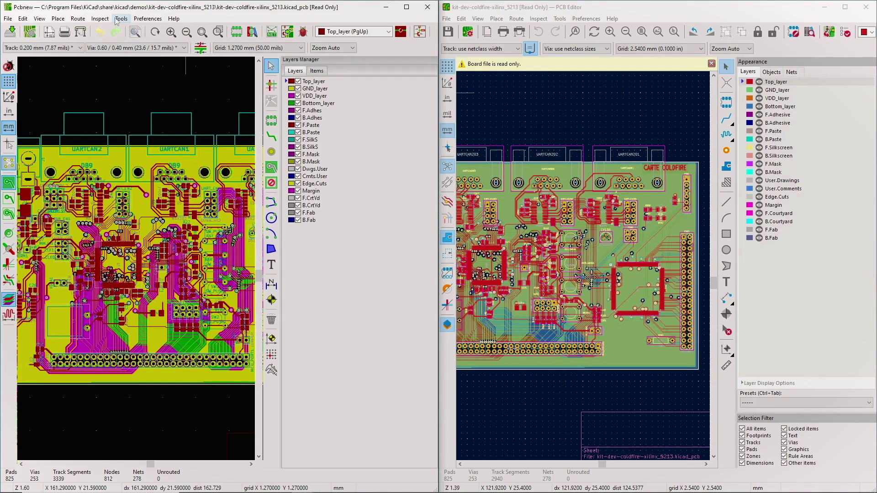
Review version 5's common, display, action plugin and hotkey preferences, and close them without applying changes.
click(146, 19)
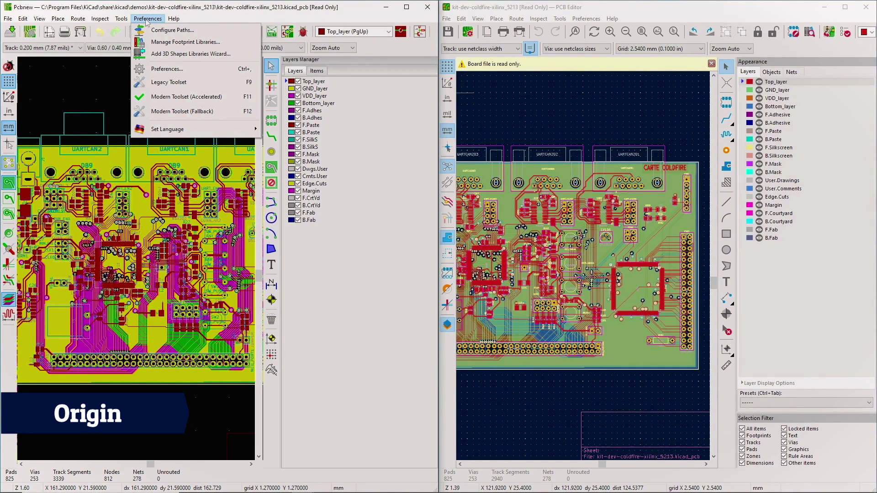
click(146, 20)
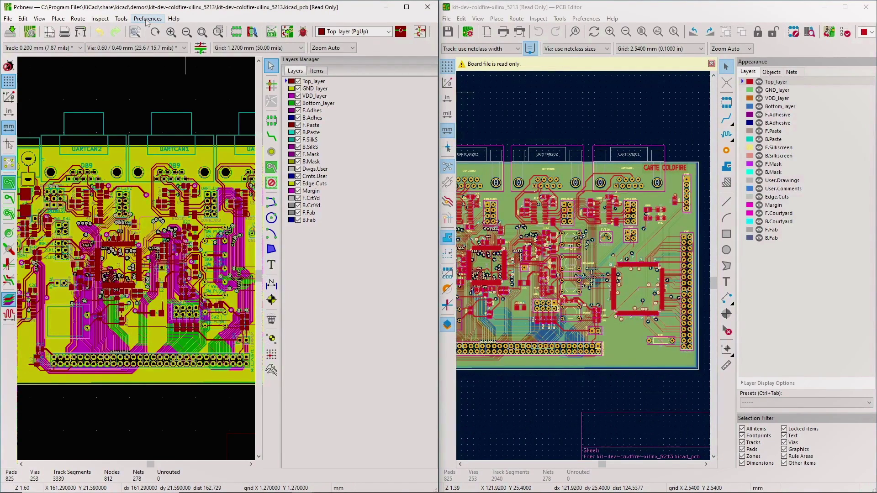
click(146, 19)
click(171, 68)
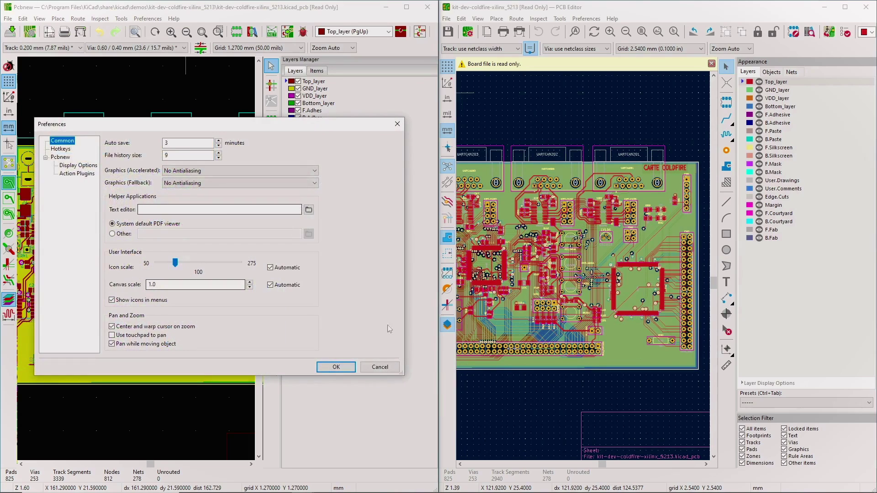
click(72, 166)
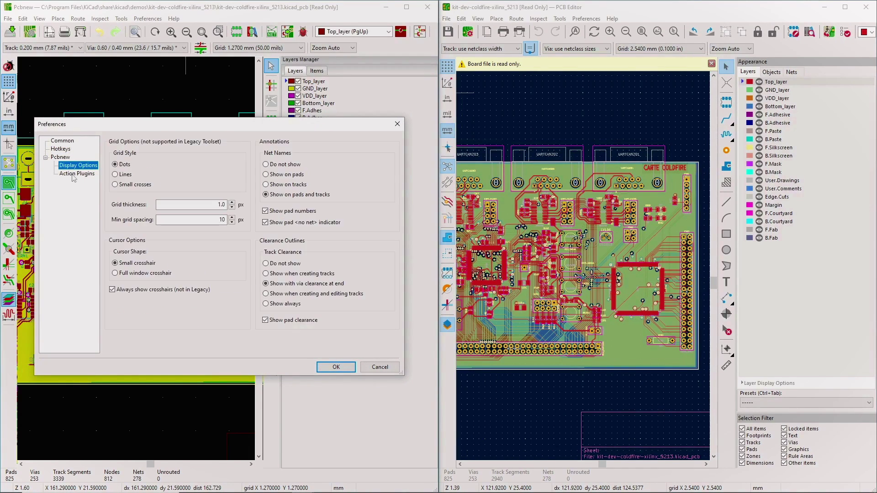
click(73, 174)
click(64, 151)
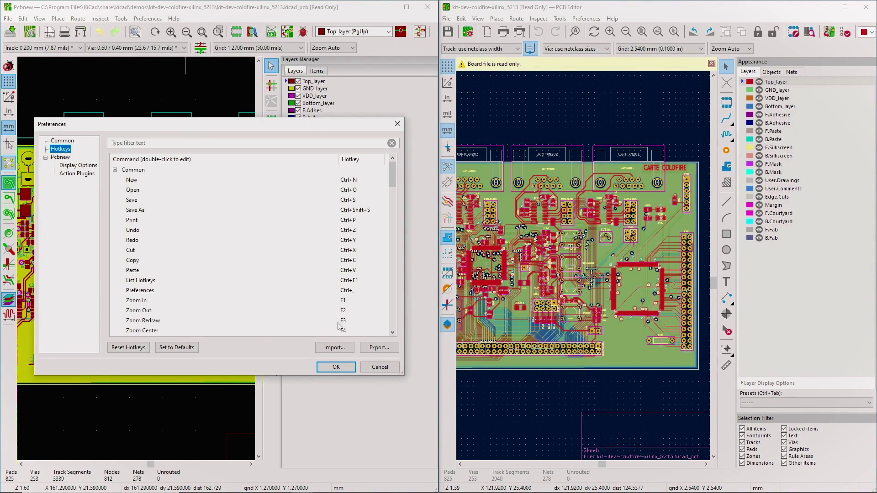
click(394, 370)
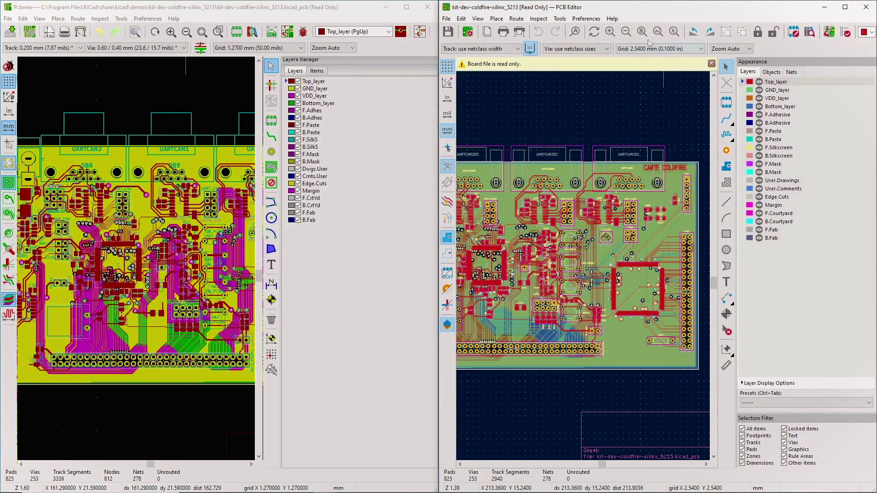
Place the grid origin on the upper-left corner of the board outline in version 6.
click(586, 18)
click(496, 19)
click(520, 296)
scroll(585, 270, down, 5)
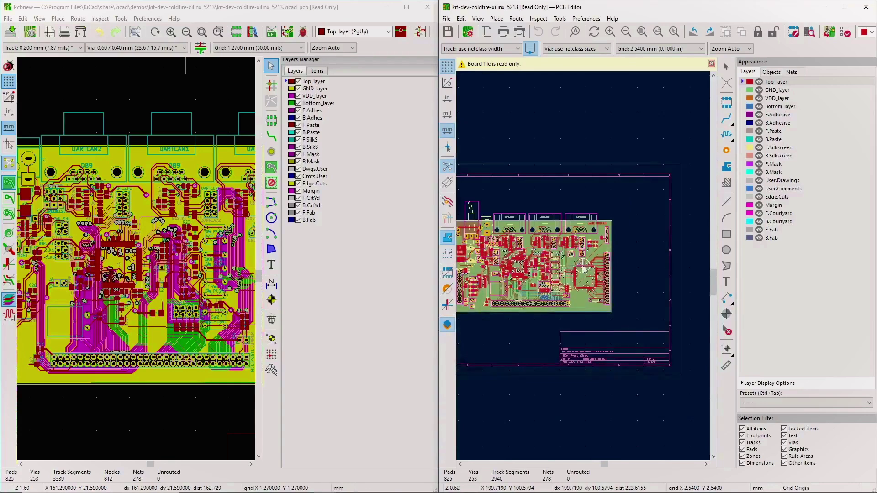
scroll(585, 270, down, 2)
scroll(577, 273, up, 10)
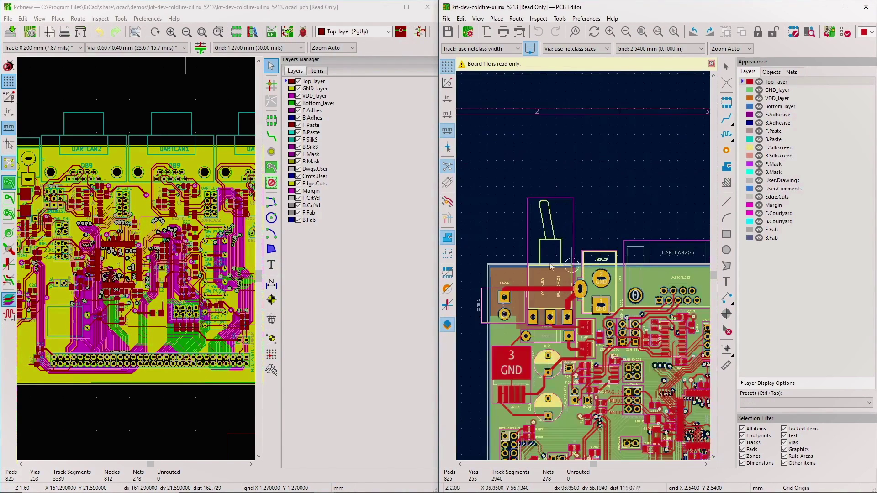
scroll(573, 276, up, 8)
click(583, 266)
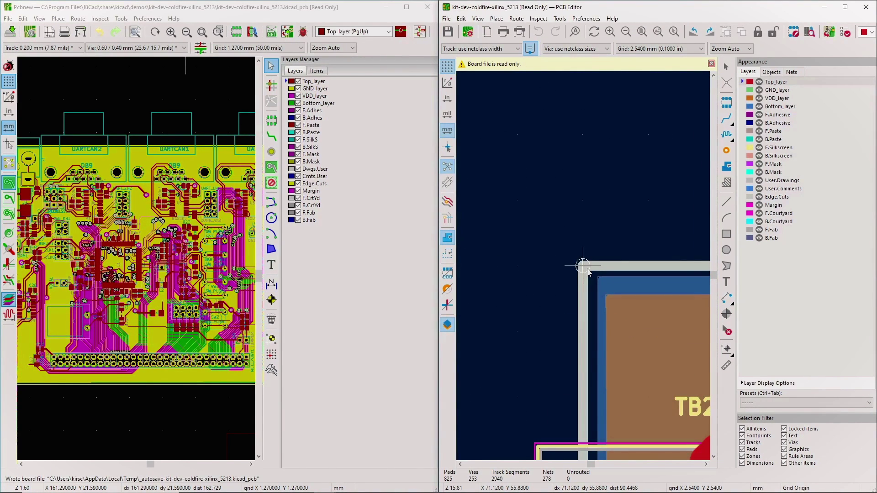
right_click(611, 185)
key(Escape)
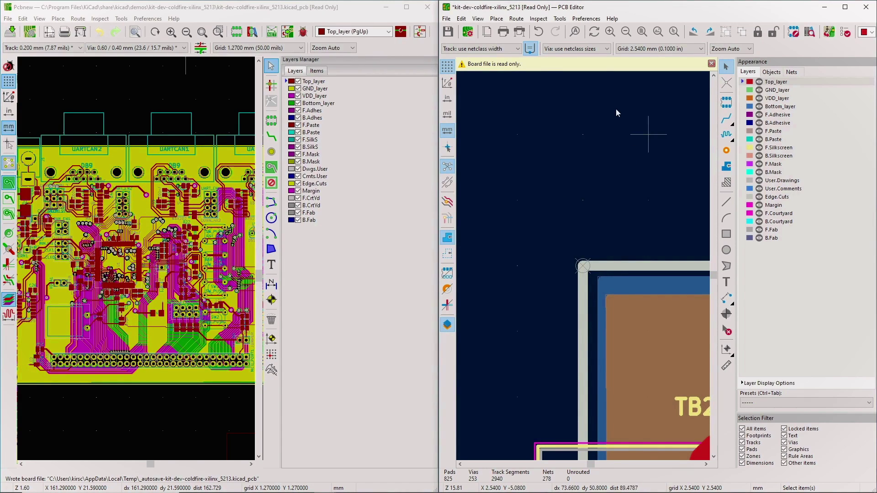
Review version 6's Origins & Axes preferences without applying changes, and examine the origin markers around the board.
scroll(592, 232, down, 2)
click(586, 19)
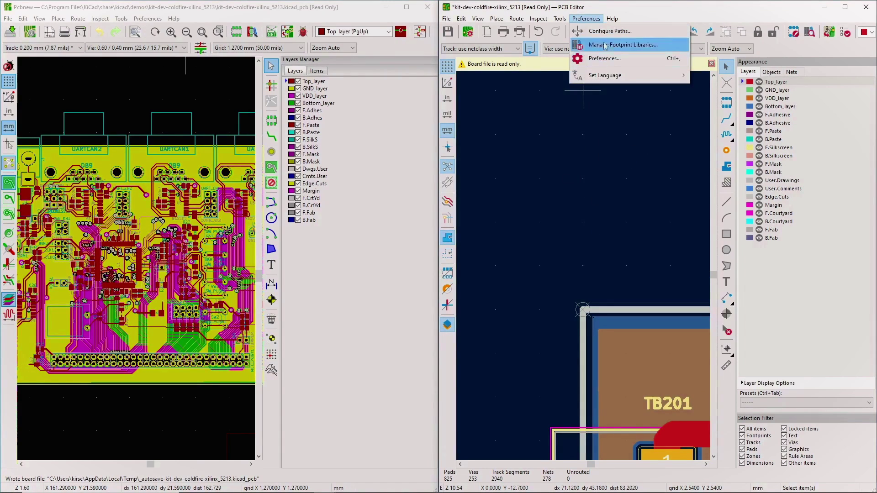
click(605, 58)
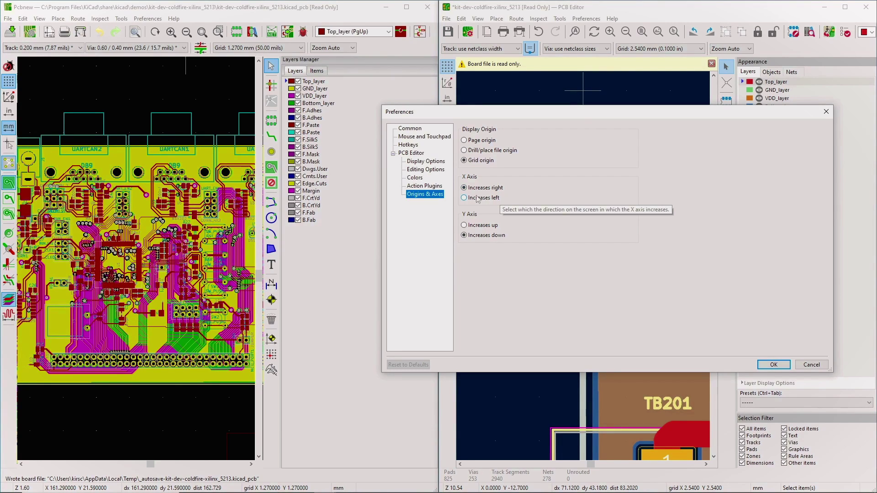
click(815, 367)
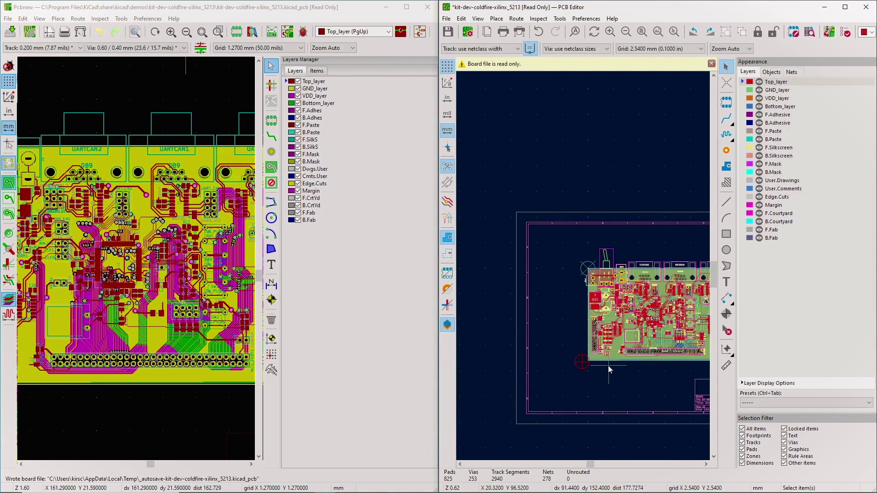
scroll(608, 366, up, 3)
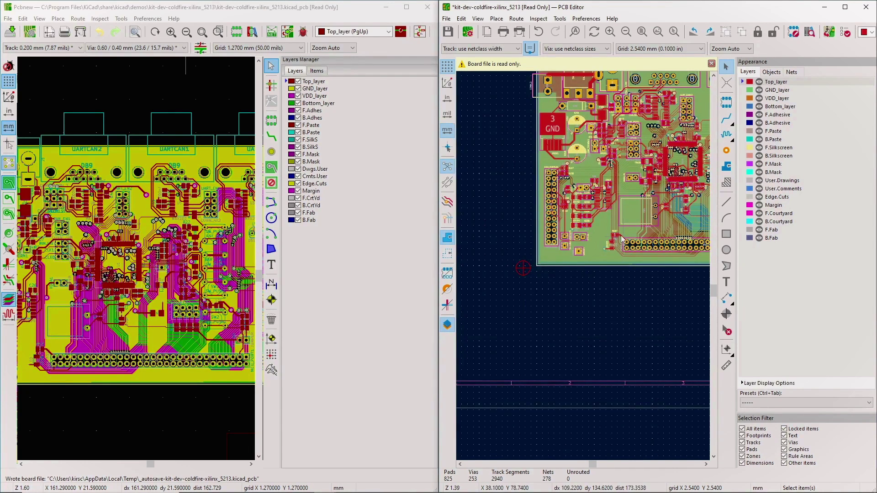
scroll(529, 267, up, 3)
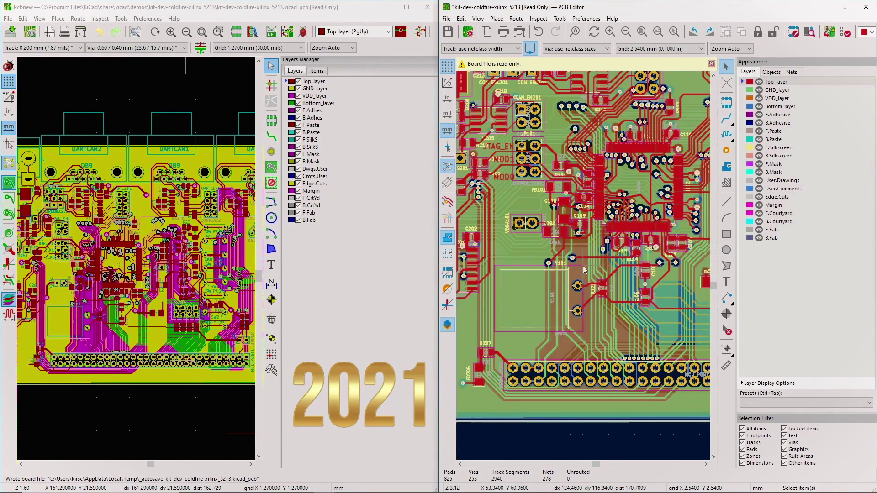
scroll(584, 274, down, 3)
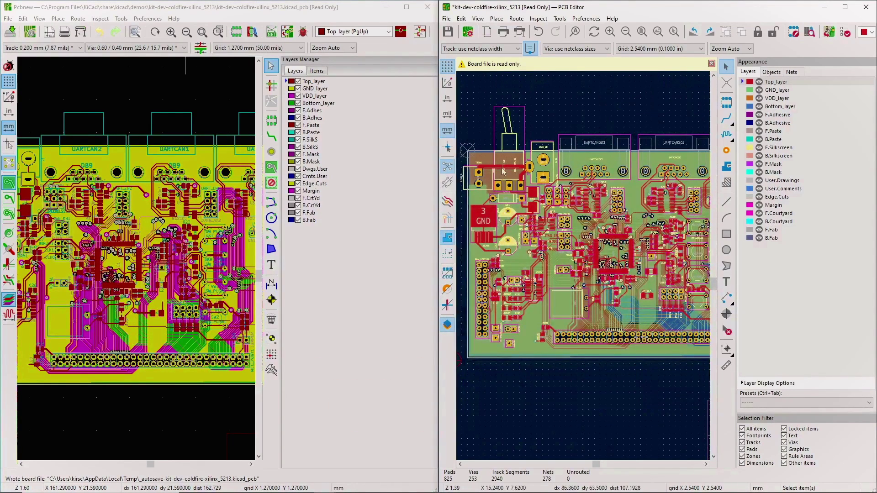
middle_drag(465, 147, 515, 155)
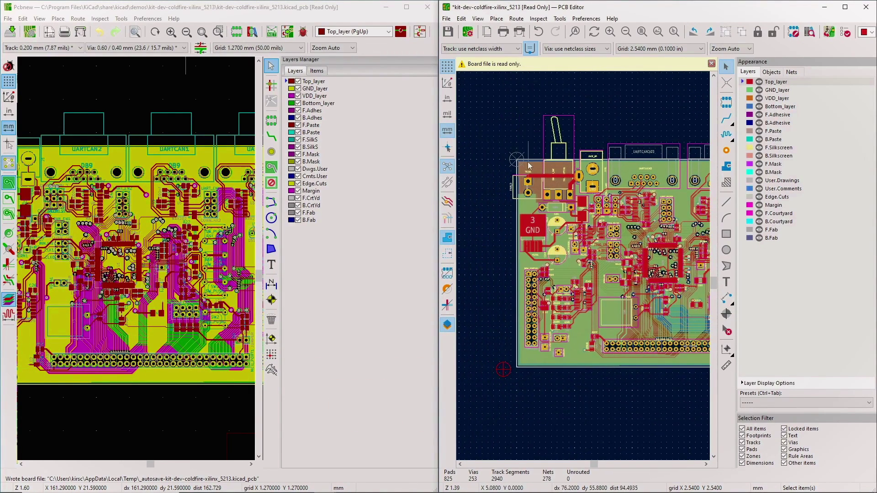
click(179, 102)
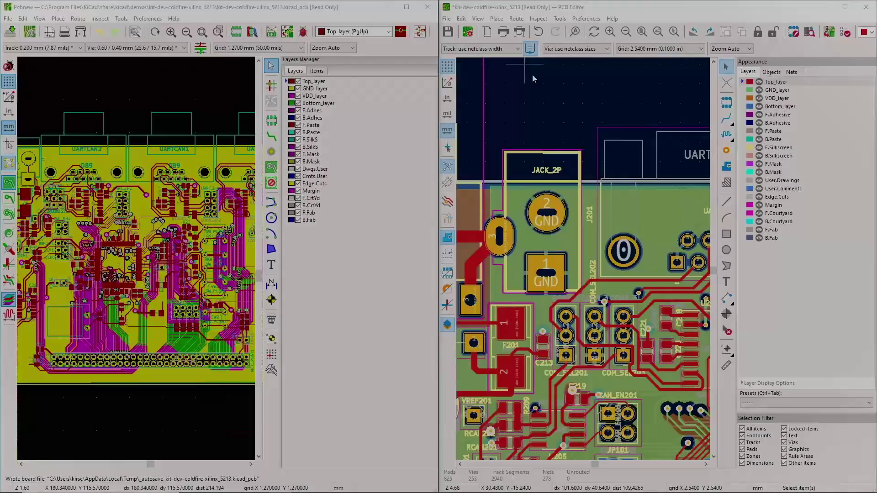
click(554, 91)
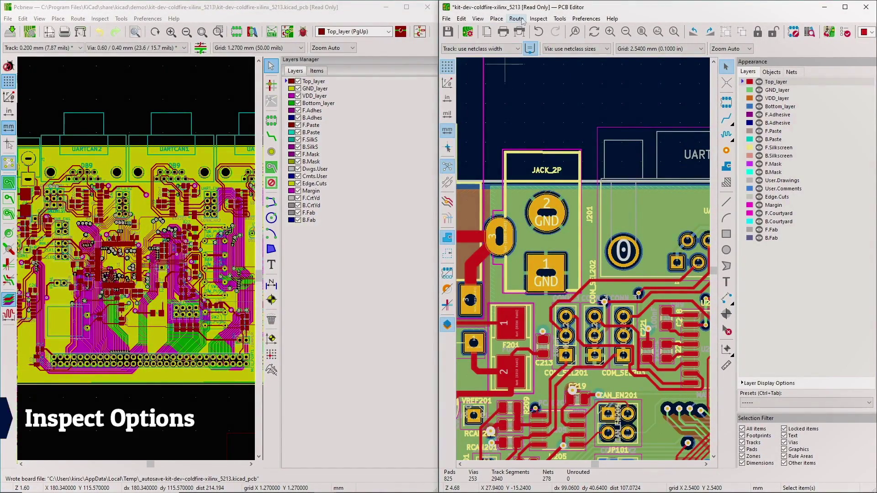
Compare the inspection commands offered by version 6 and version 5 of the PCB editor.
click(538, 18)
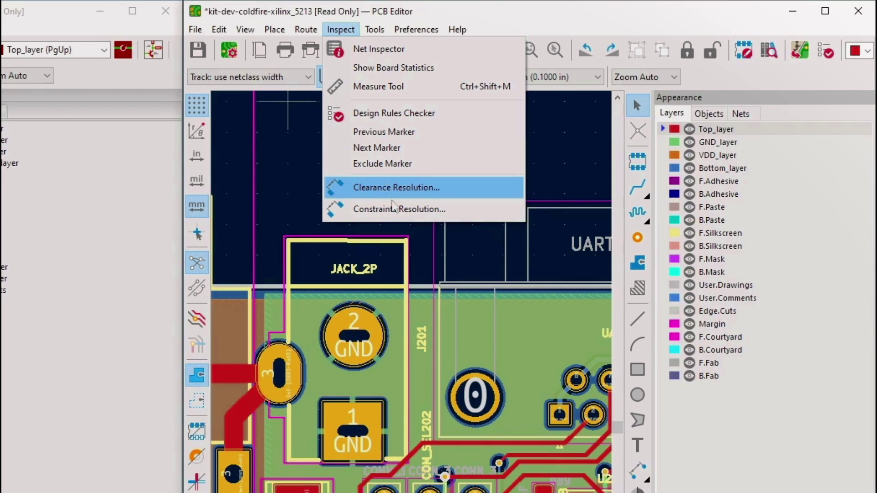
click(294, 152)
click(100, 18)
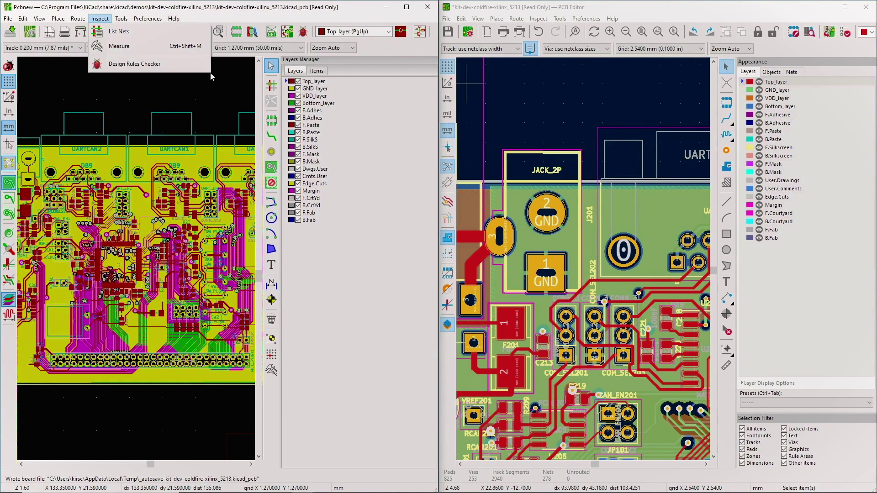
click(224, 74)
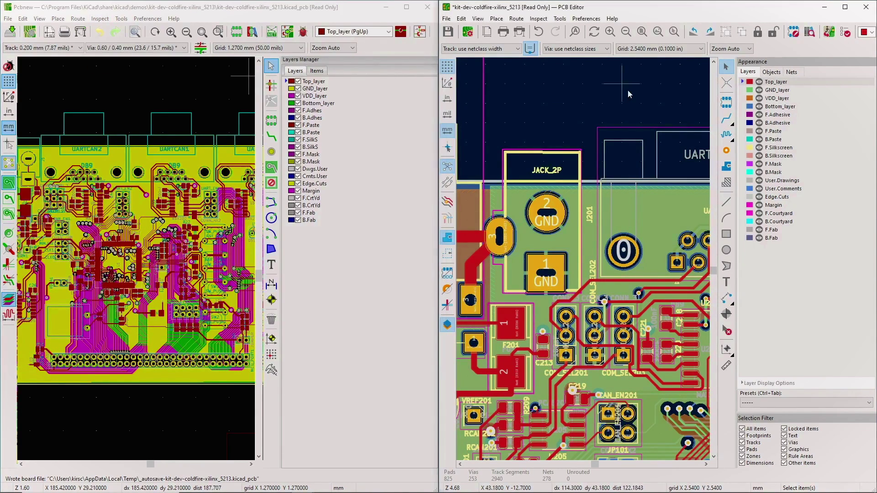
Review version 6's board statistics, including drill holes and the report export, and close them without saving a report.
click(539, 18)
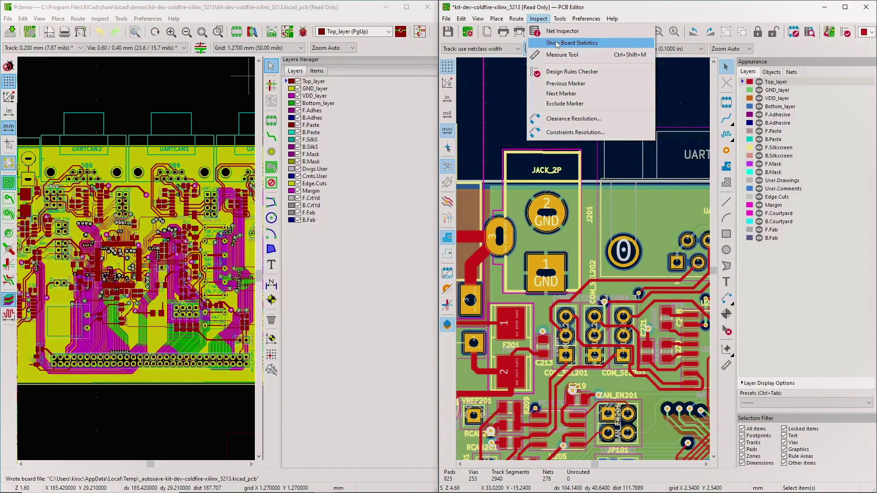
click(561, 43)
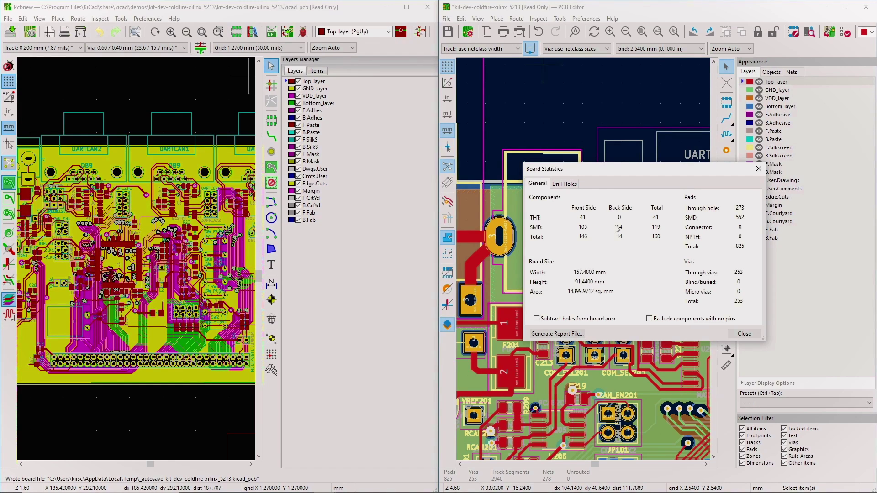
click(569, 185)
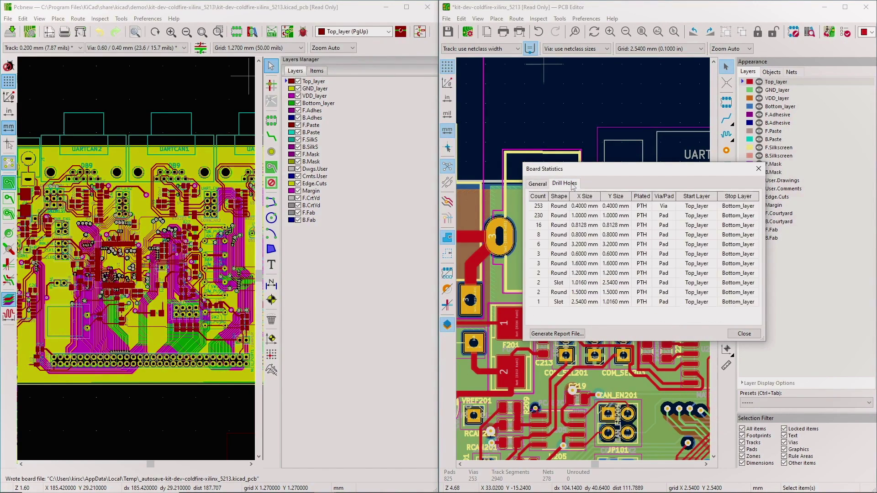
click(538, 185)
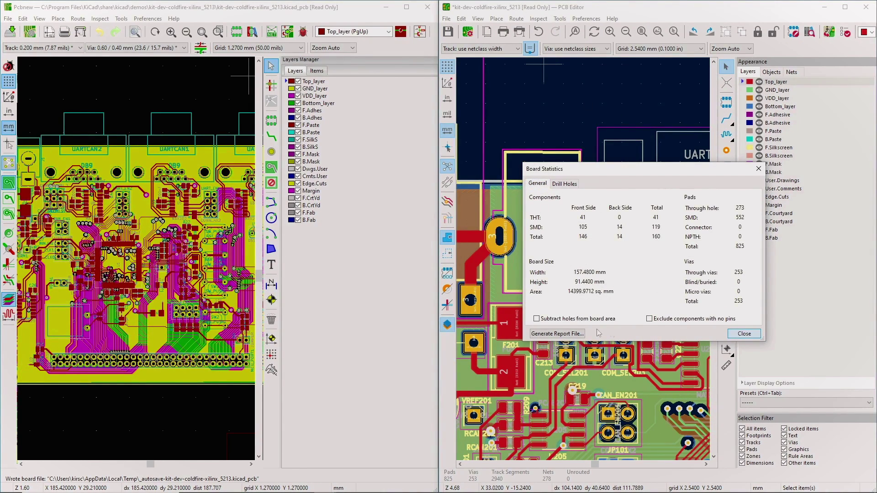
click(583, 333)
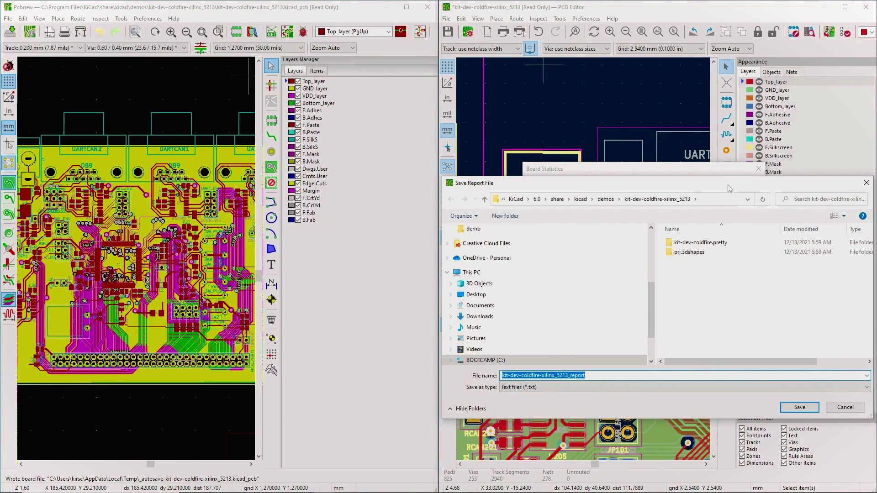
key(Escape)
key(Escape)
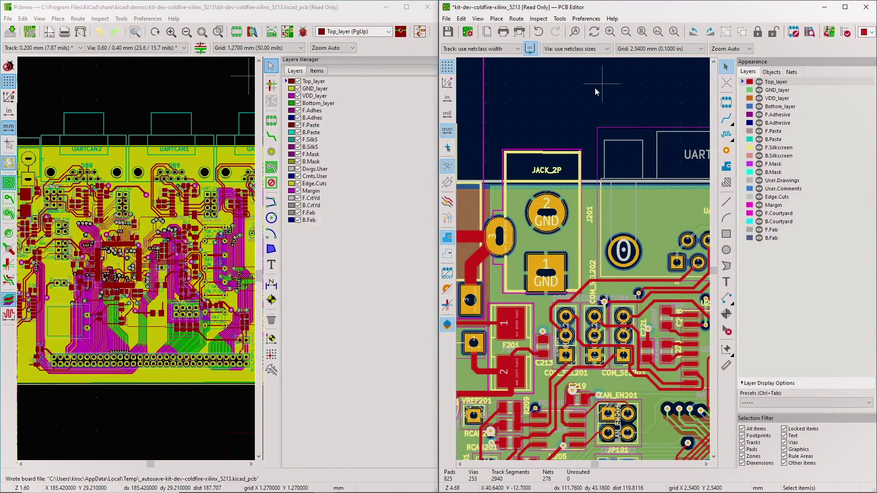
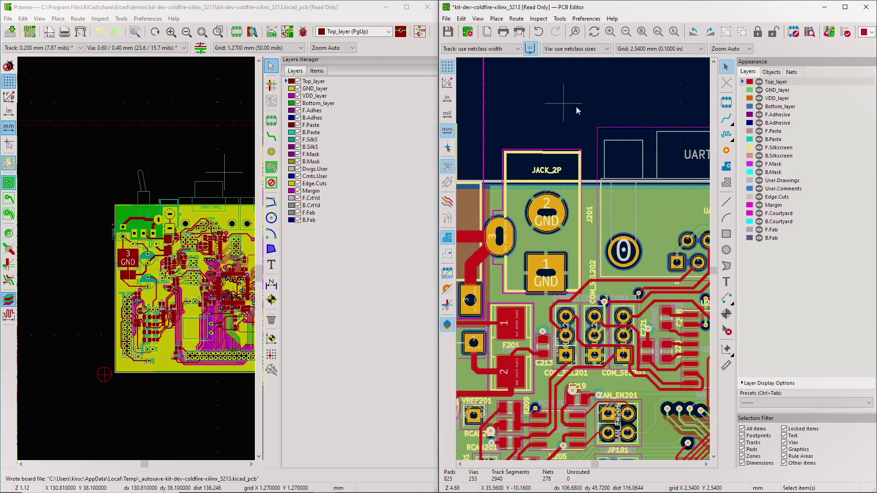
scroll(597, 250, down, 6)
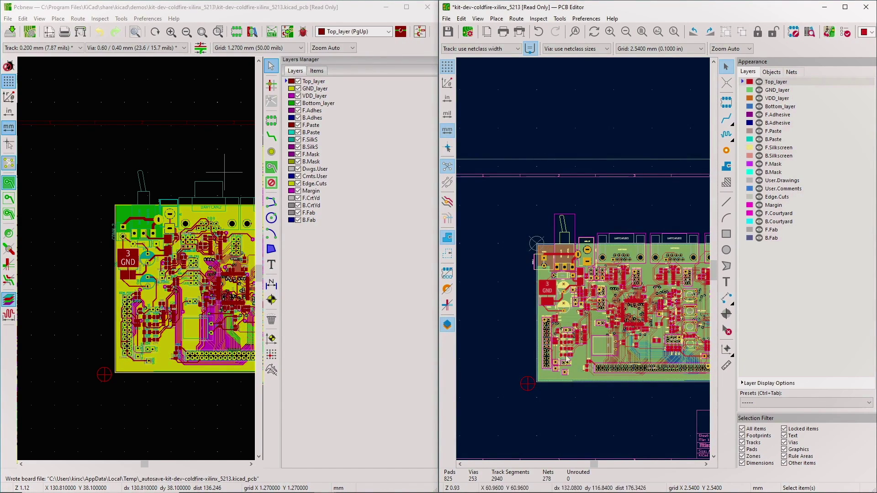
scroll(500, 284, down, 2)
click(446, 19)
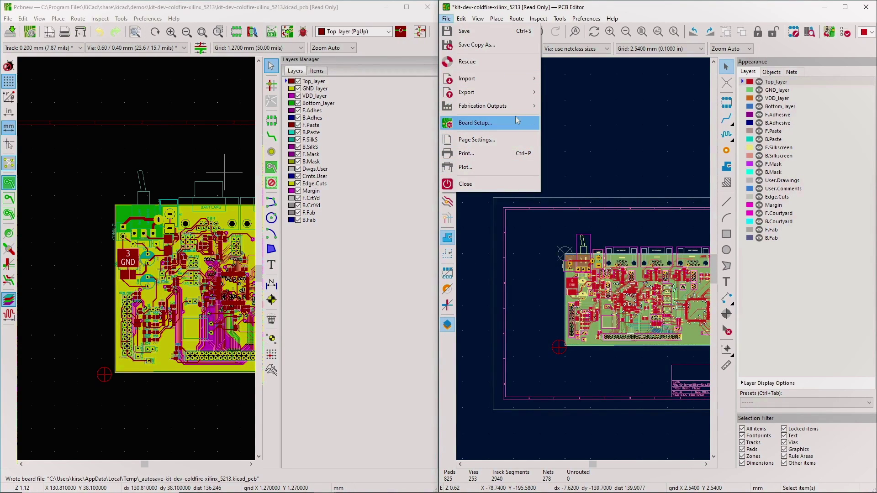
click(532, 229)
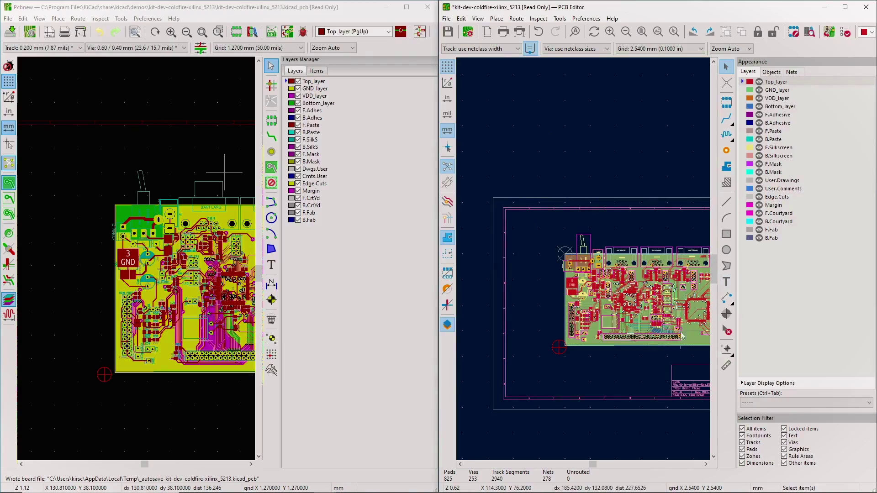
scroll(546, 322, up, 2)
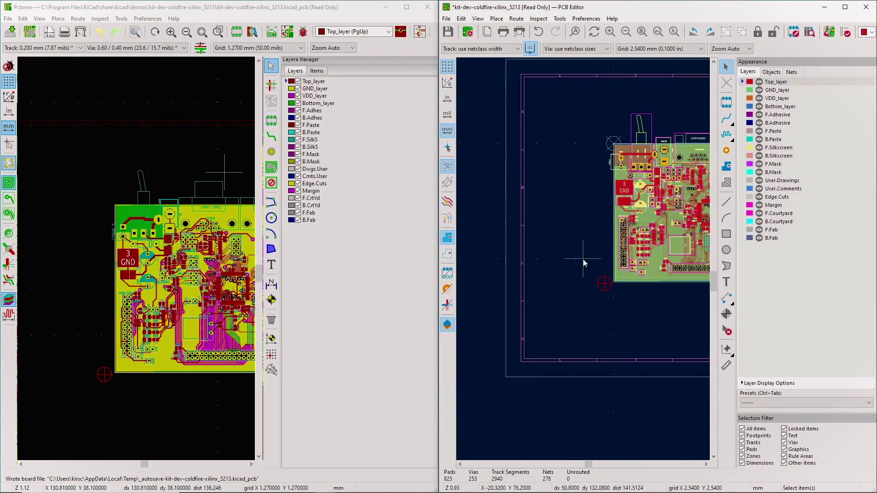
scroll(654, 260, up, 2)
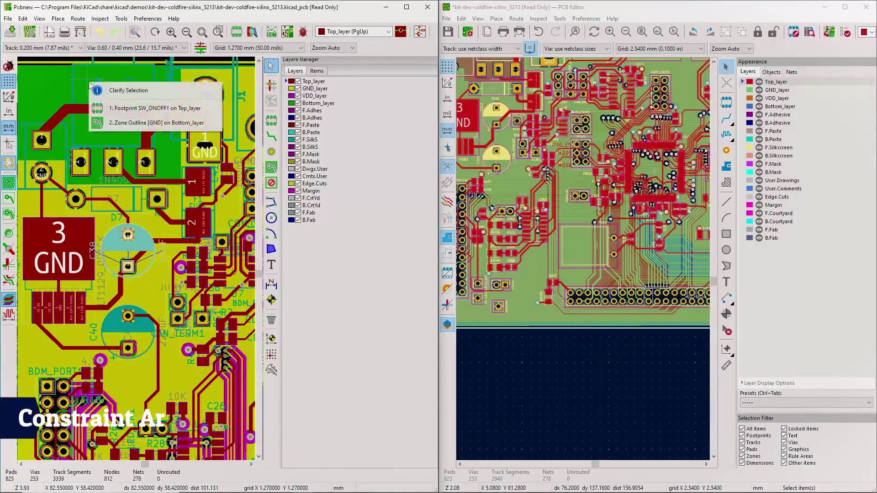
click(155, 122)
scroll(136, 259, down, 4)
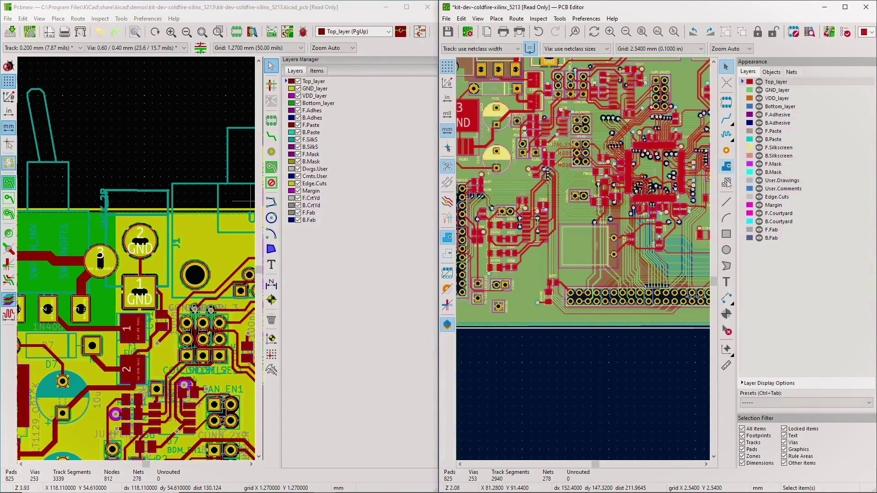
Start a rule area named not_here on version 6's Top_layer that keeps out tracks, vias and pads.
click(652, 273)
scroll(574, 209, down, 3)
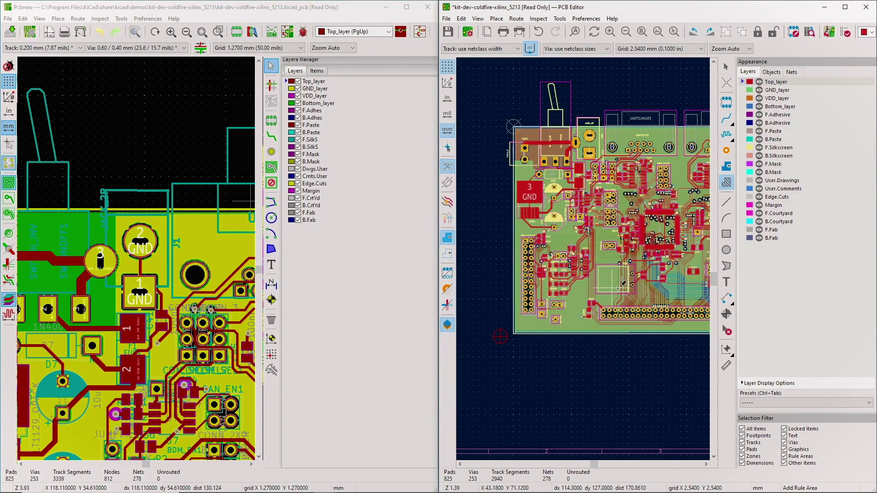
scroll(543, 228, up, 5)
click(517, 207)
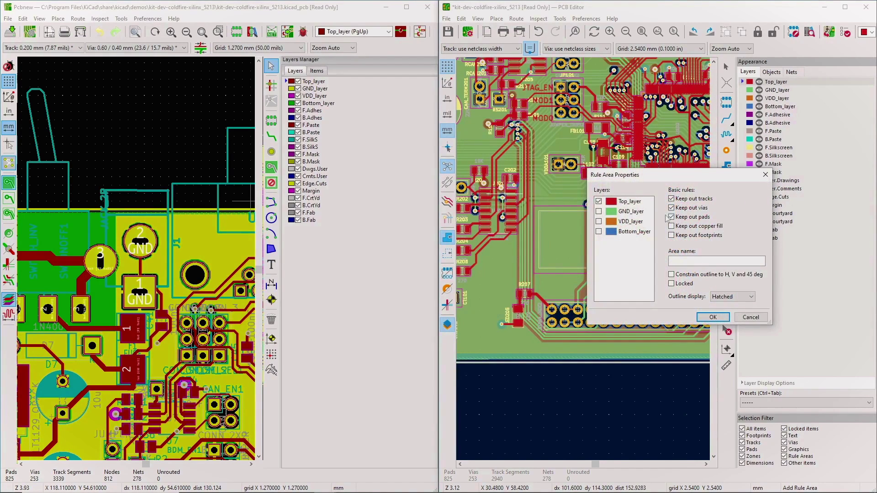
click(698, 262)
text(note here)
key(Return)
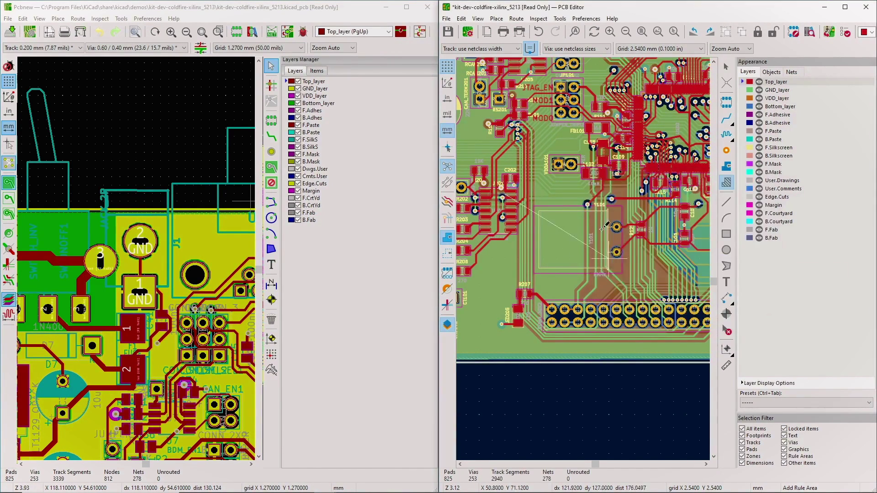
Draw the four-cornered rule area outline between the R202–R206 resistor column and crystal Y101, and close it.
click(557, 196)
click(549, 276)
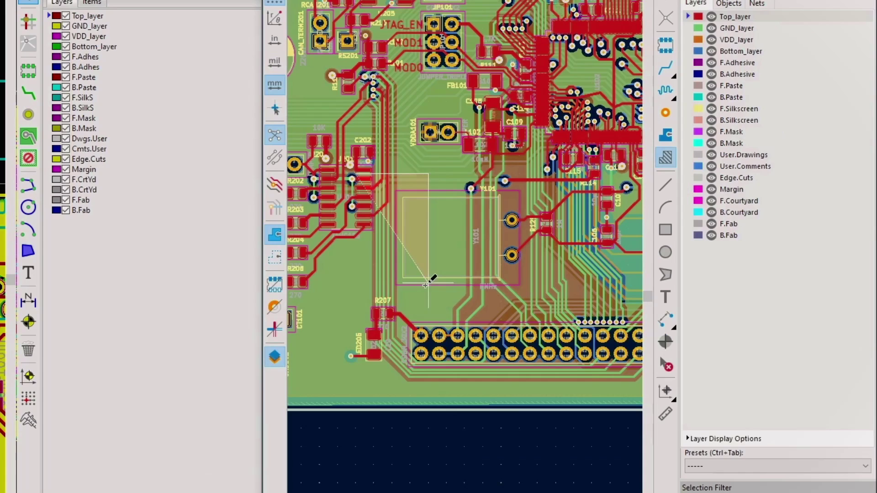
click(478, 272)
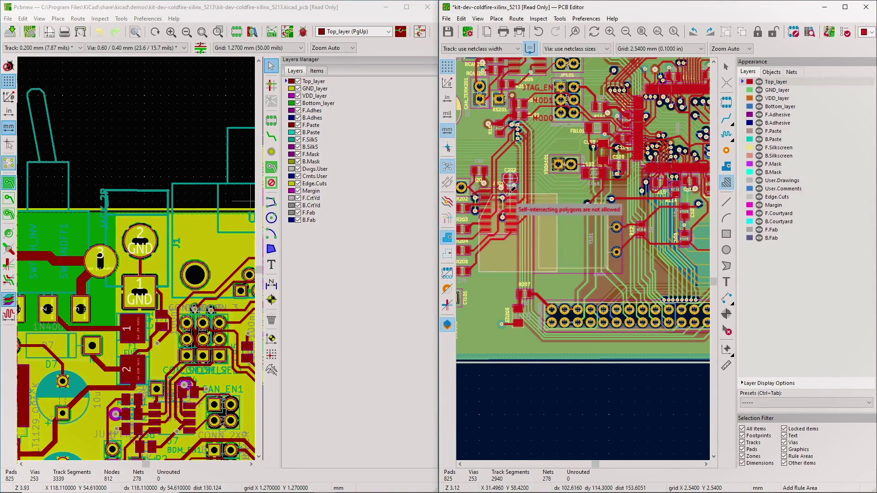
scroll(347, 172, up, 3)
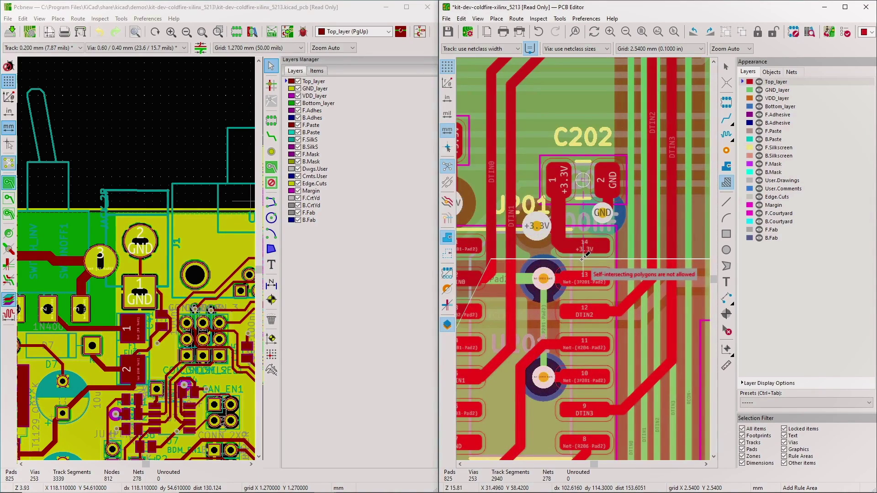
right_click(584, 259)
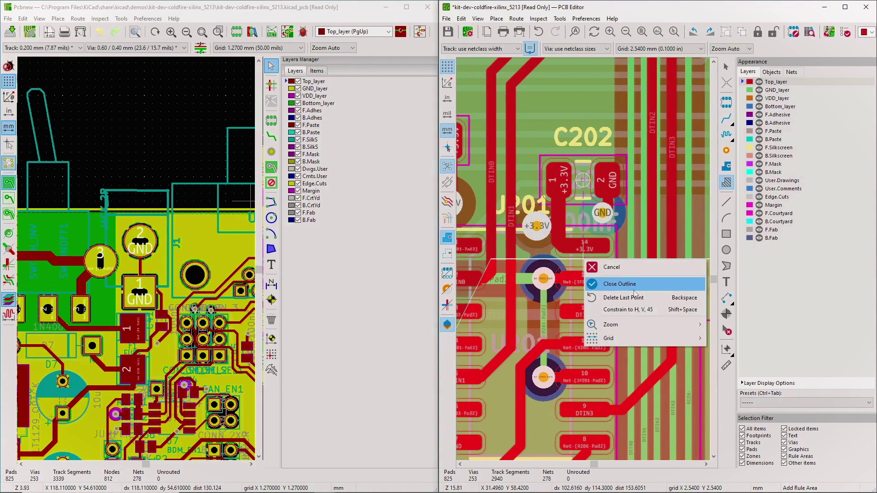
click(631, 284)
scroll(585, 267, down, 5)
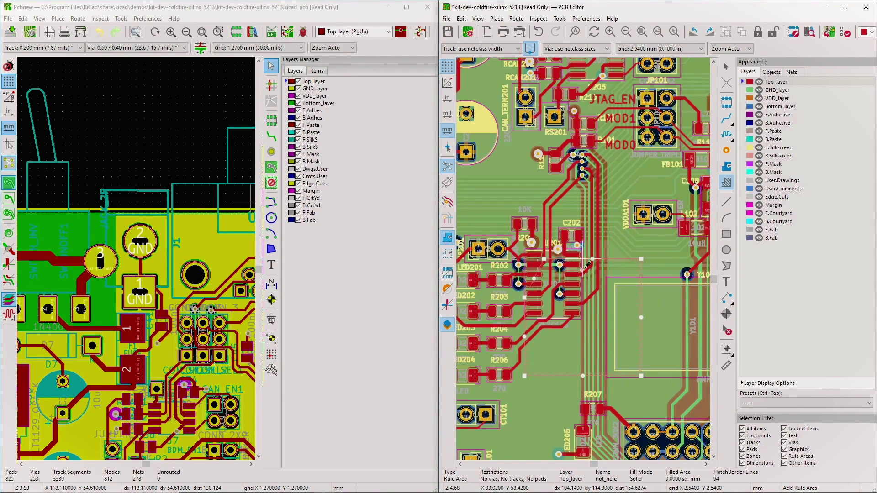
right_click(612, 338)
click(628, 339)
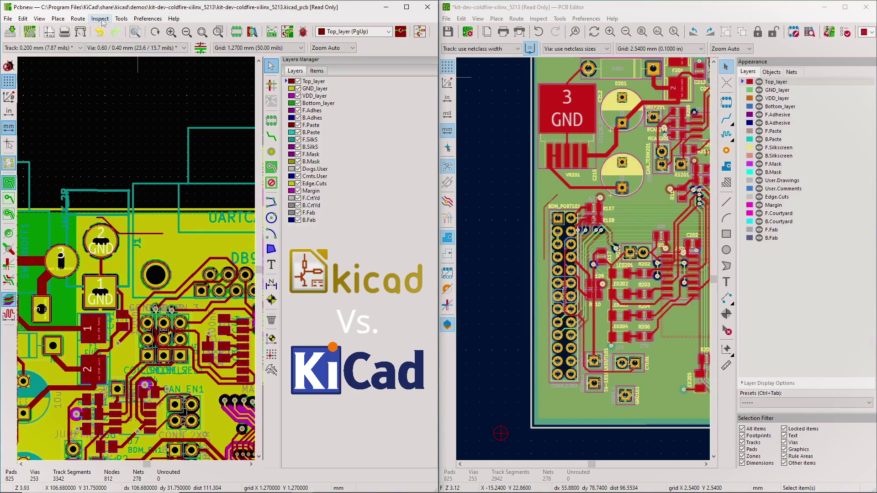
Route a short diagonal track above the board's upper edge in version 5 and open the interactive router settings.
click(77, 18)
click(102, 31)
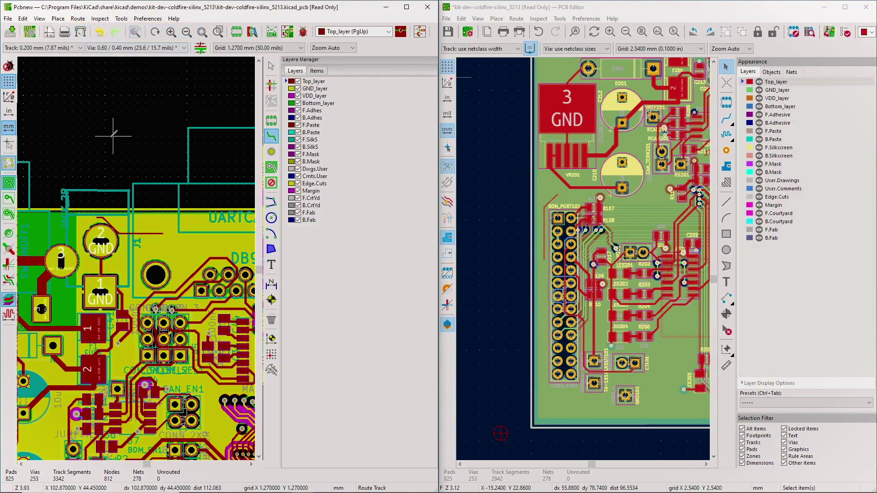
click(97, 145)
right_click(154, 199)
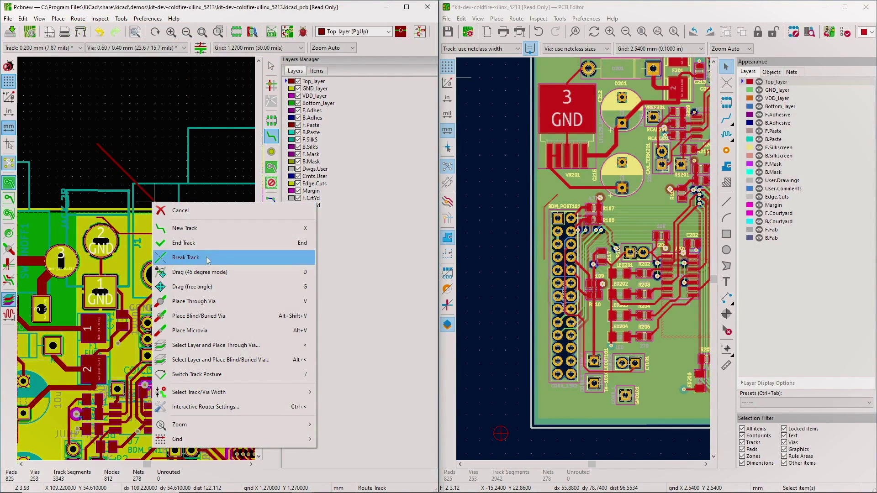
click(246, 408)
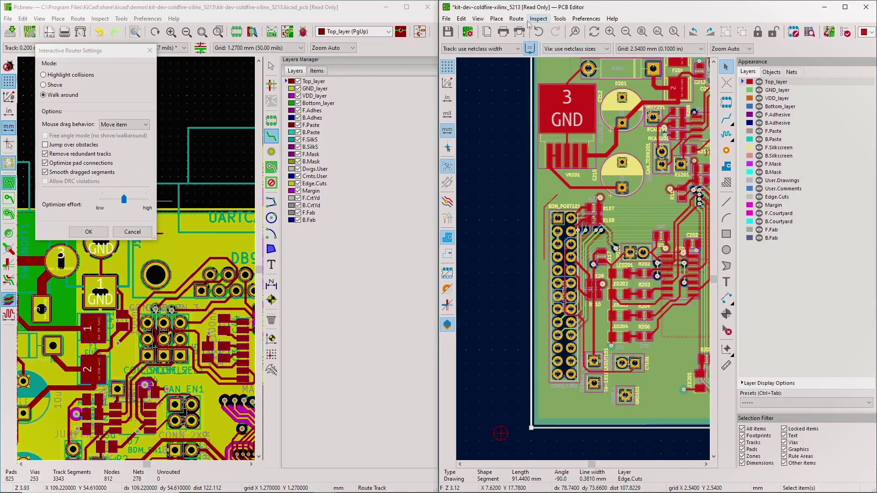
Route a short single track along the board's left edge in version 6 and open its routing options.
click(516, 19)
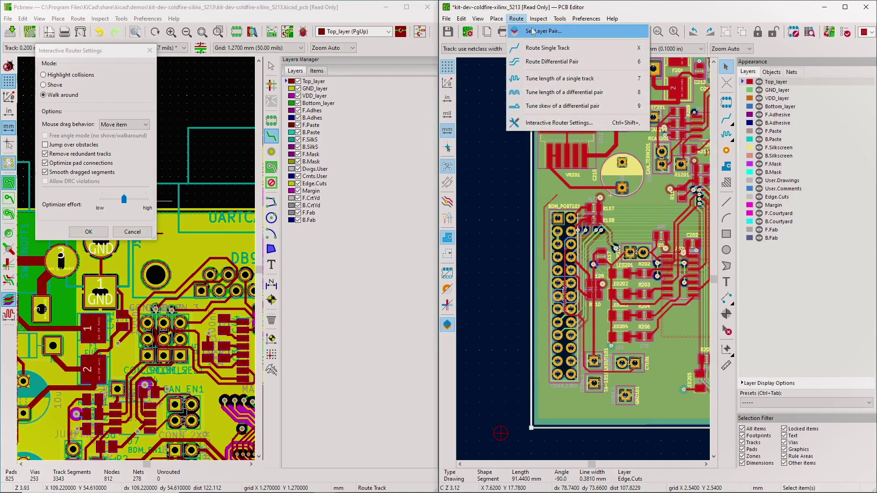
click(550, 47)
click(531, 209)
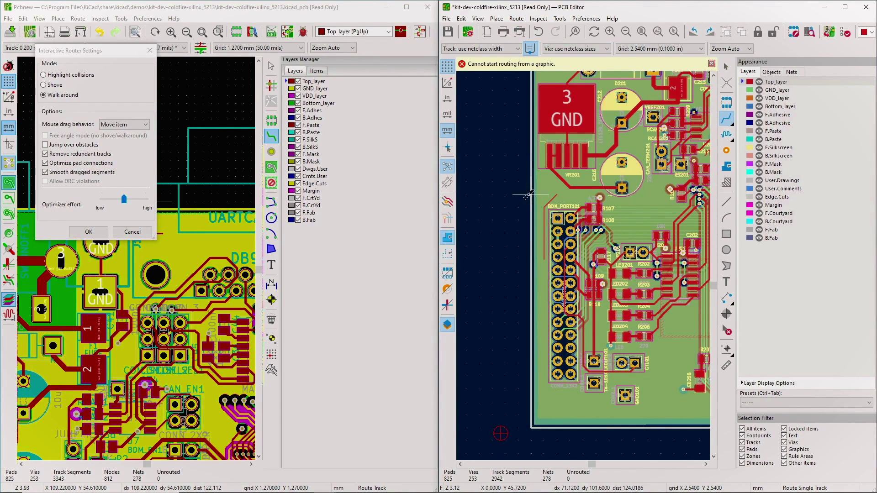
right_click(533, 265)
click(589, 384)
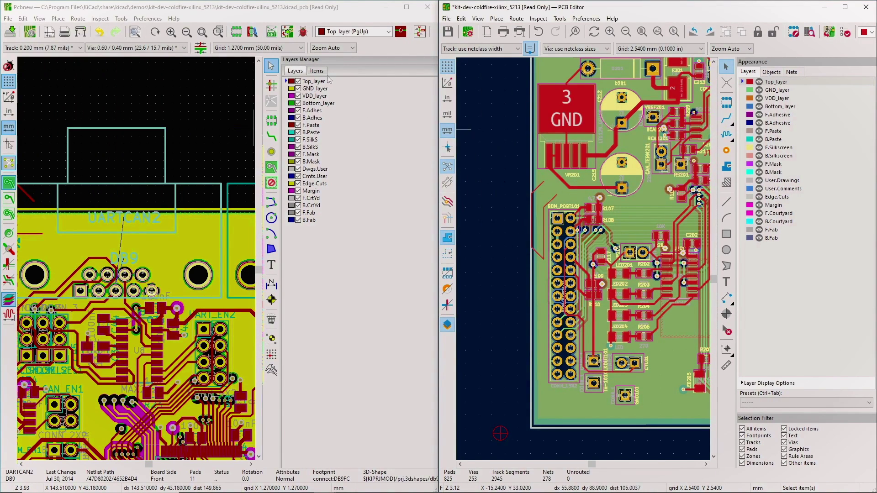
Open version 6's 3D viewer and compare the rendered board with version 5's, magnifying both and slightly rotating version 6's.
click(183, 81)
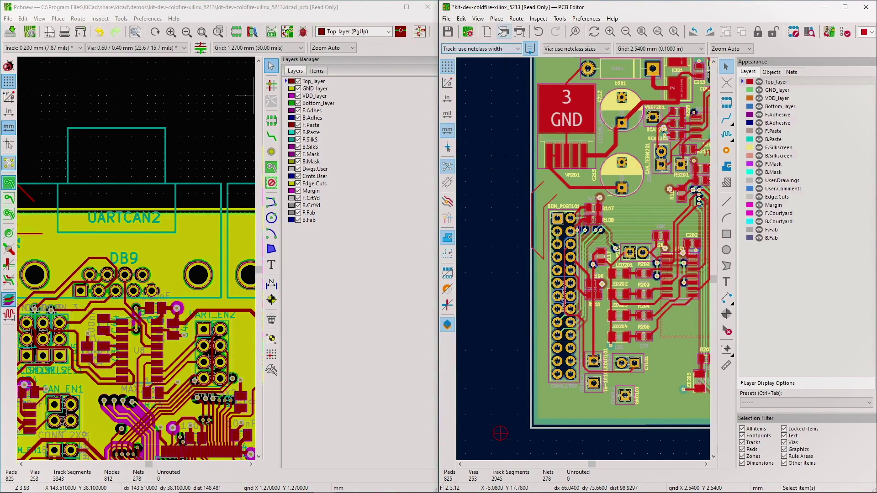
click(478, 18)
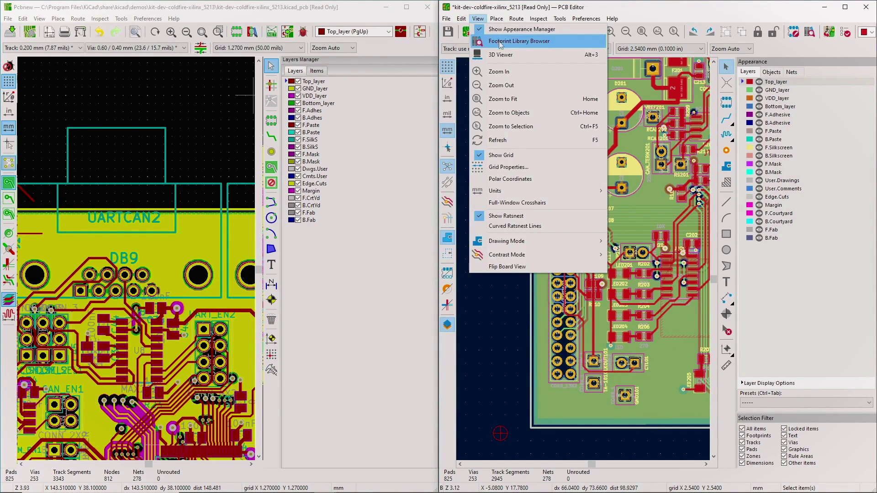
click(506, 55)
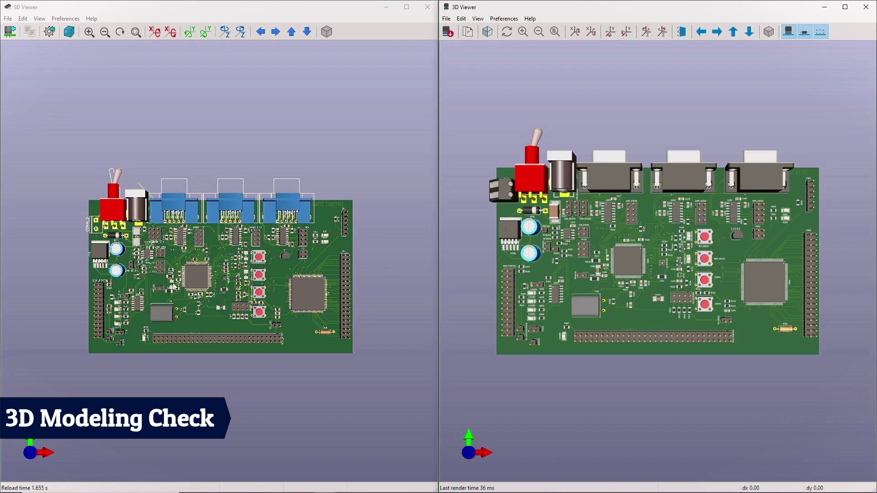
scroll(201, 289, up, 3)
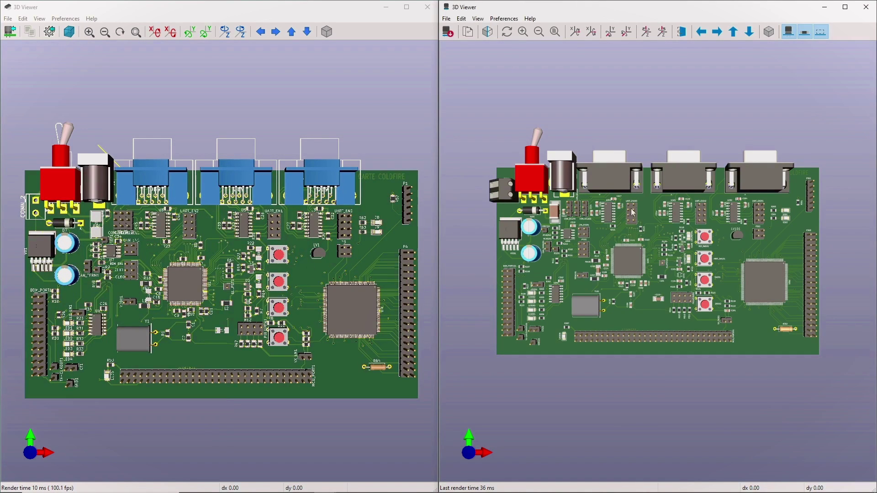
scroll(675, 254, up, 1)
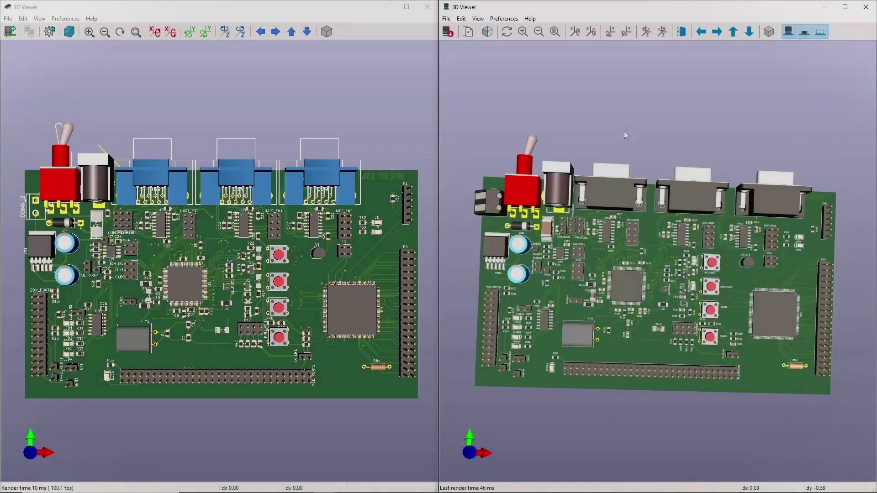
drag(624, 131, 617, 132)
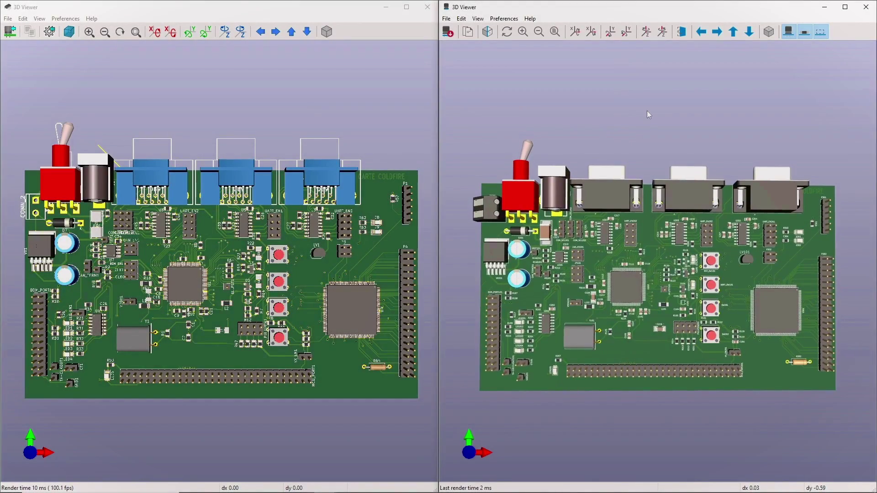